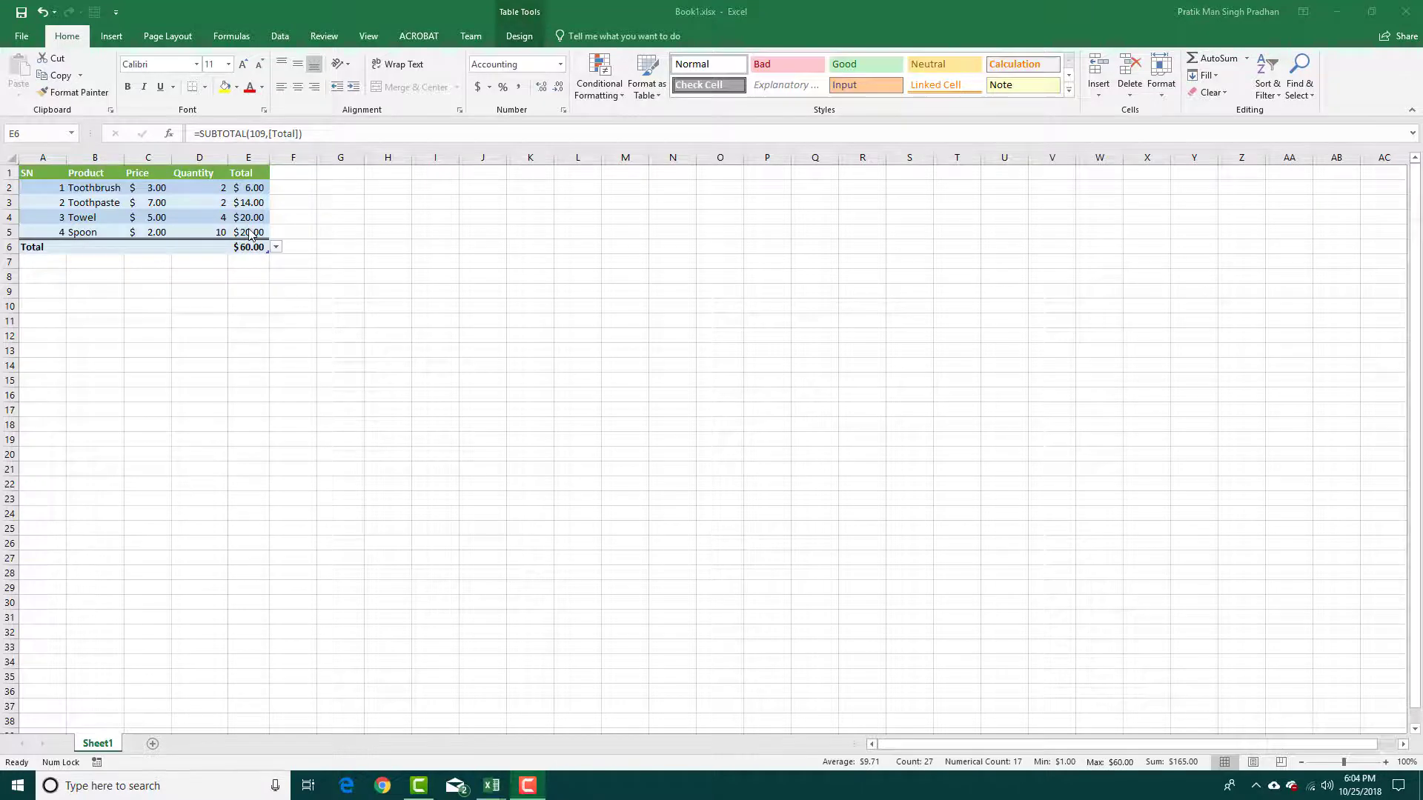
# Step: Move the product table from the top-left cells A1:E6 down to G12:K17
pyautogui.hotkey('ctrl', 'a')
pyautogui.click(252, 275)
pyautogui.moveTo(257, 248); pyautogui.dragTo(38, 176)
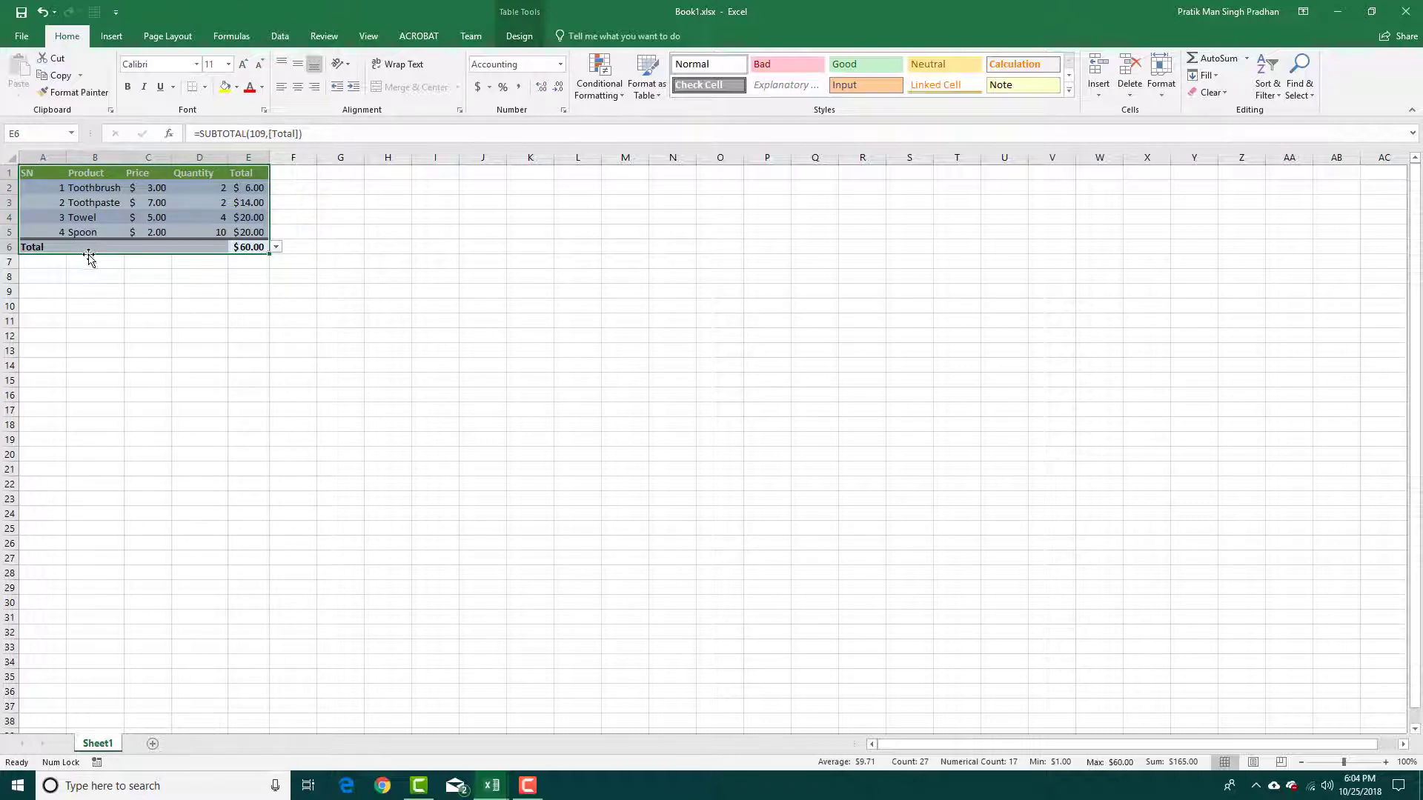
pyautogui.moveTo(88, 255); pyautogui.dragTo(82, 391)
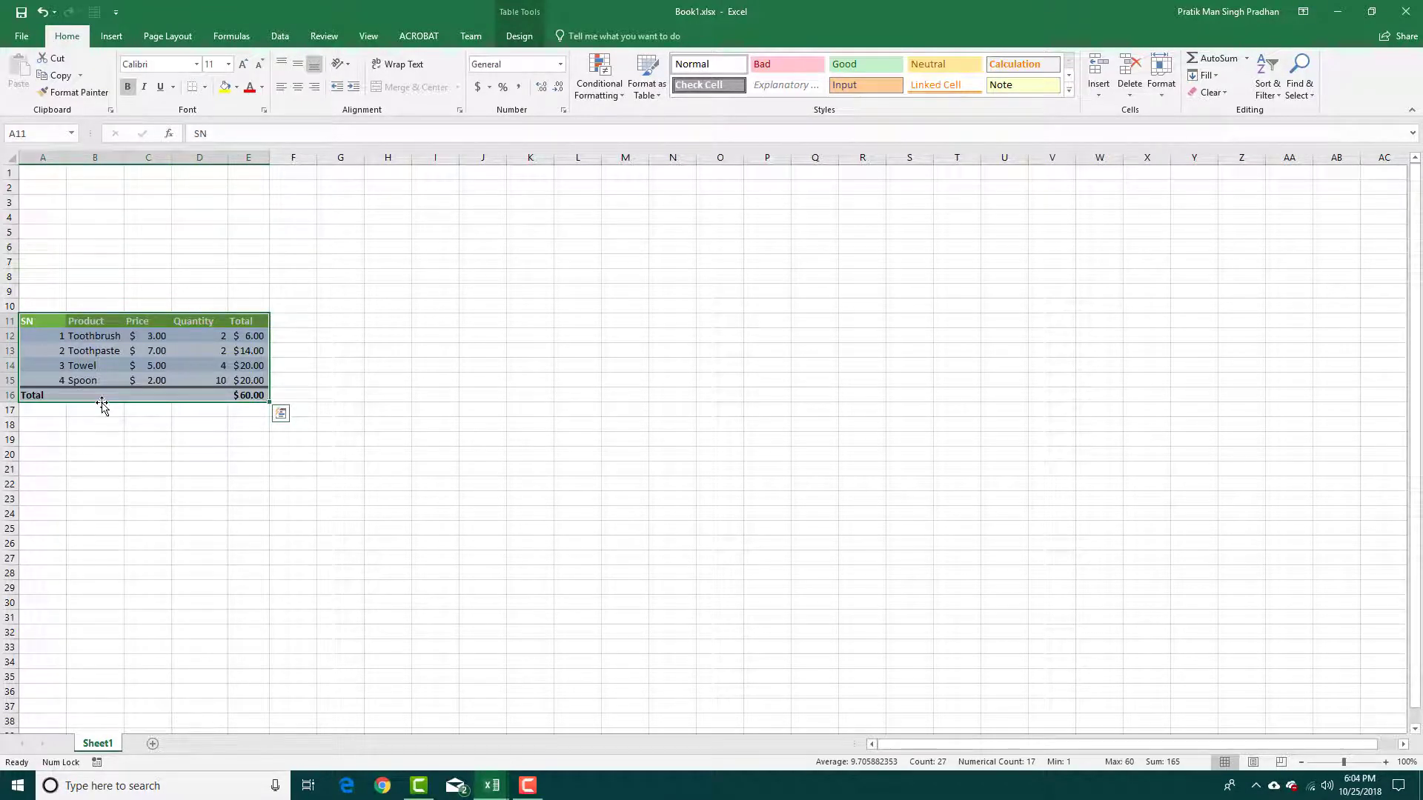
pyautogui.moveTo(96, 404); pyautogui.dragTo(392, 409)
pyautogui.click(495, 452)
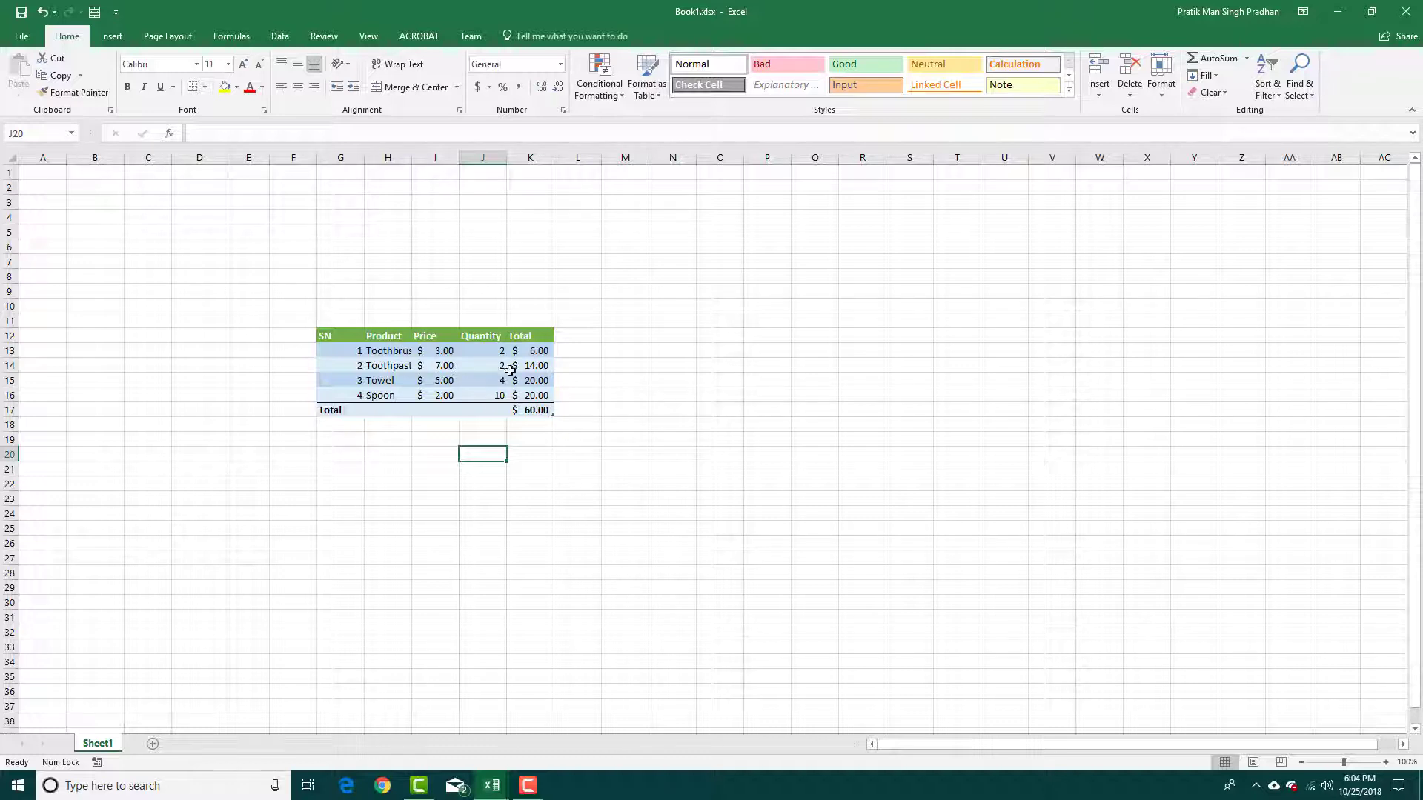
# Step: Inspect the Total formulas in K13 and the total-row formula in K17
pyautogui.click(548, 411)
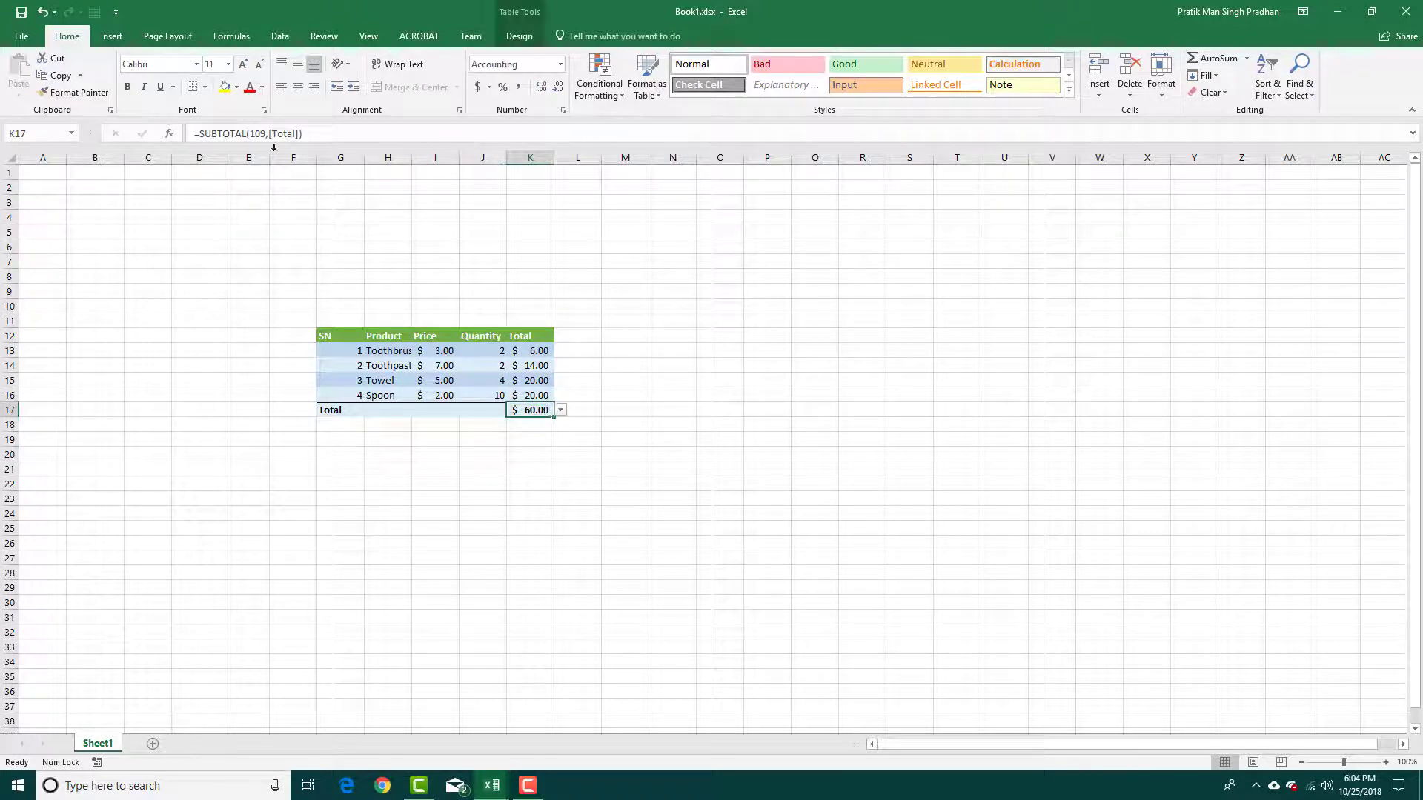
pyautogui.click(541, 353)
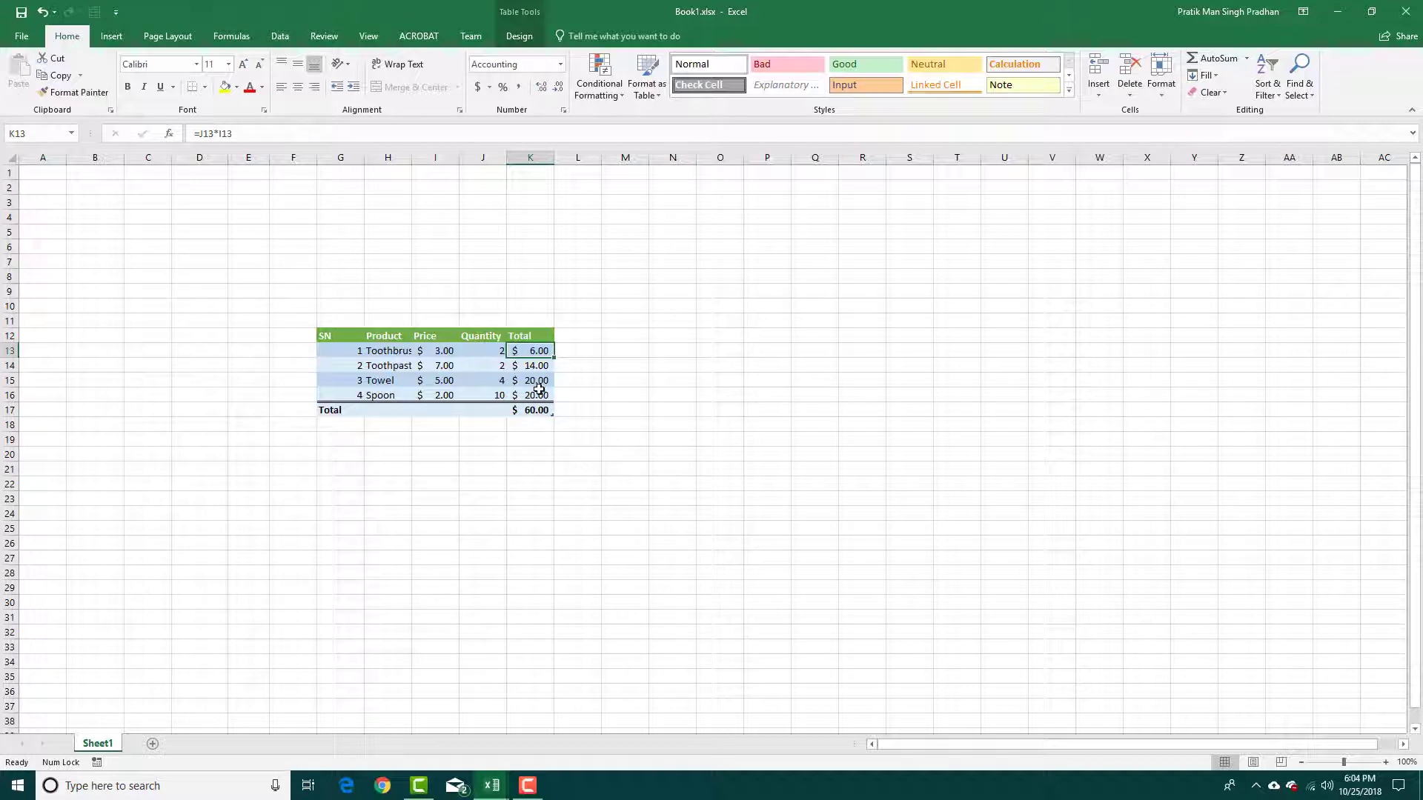
pyautogui.click(537, 409)
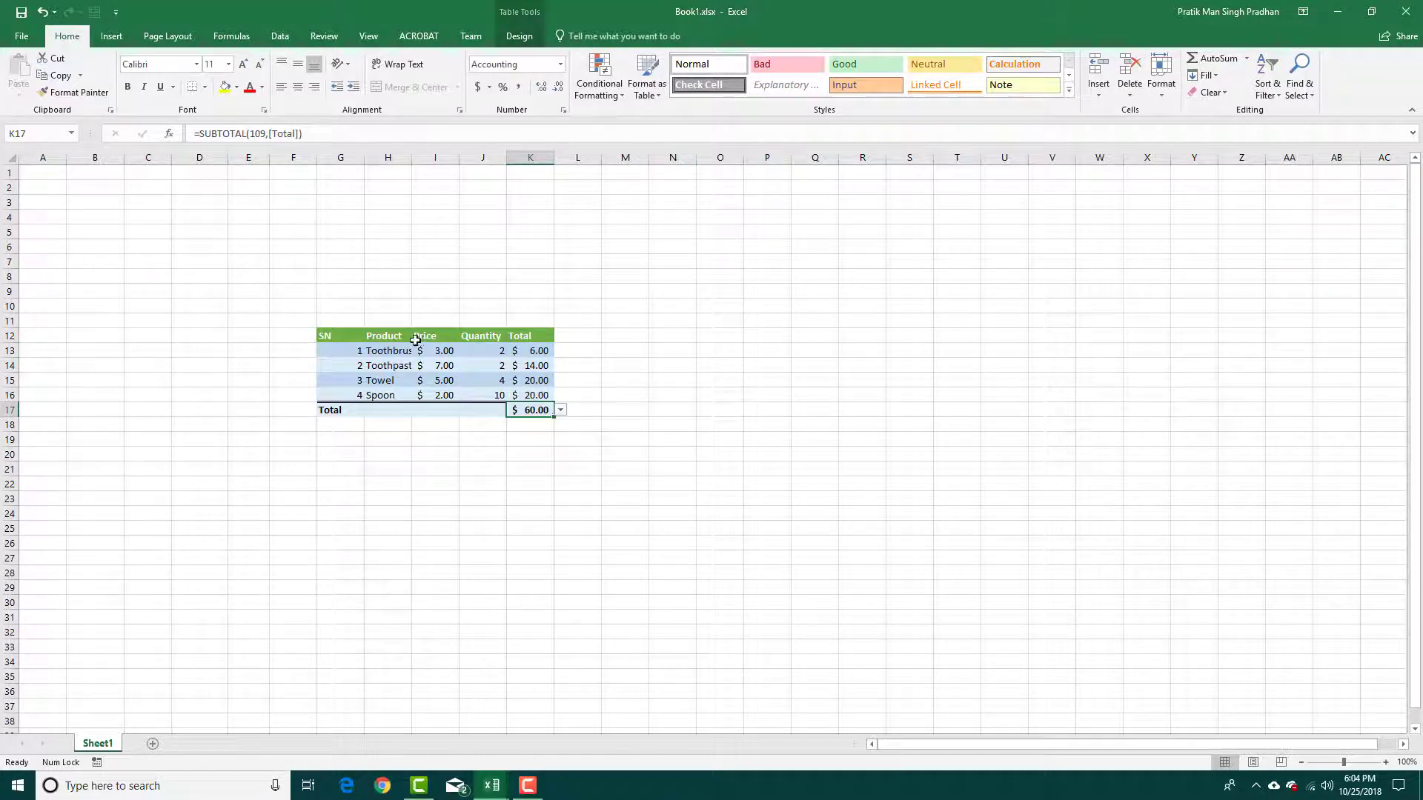
pyautogui.click(418, 303)
# Step: Ctrl-drag the G12:K17 product table to make a copy at G21:K26
pyautogui.moveTo(537, 410); pyautogui.dragTo(327, 332)
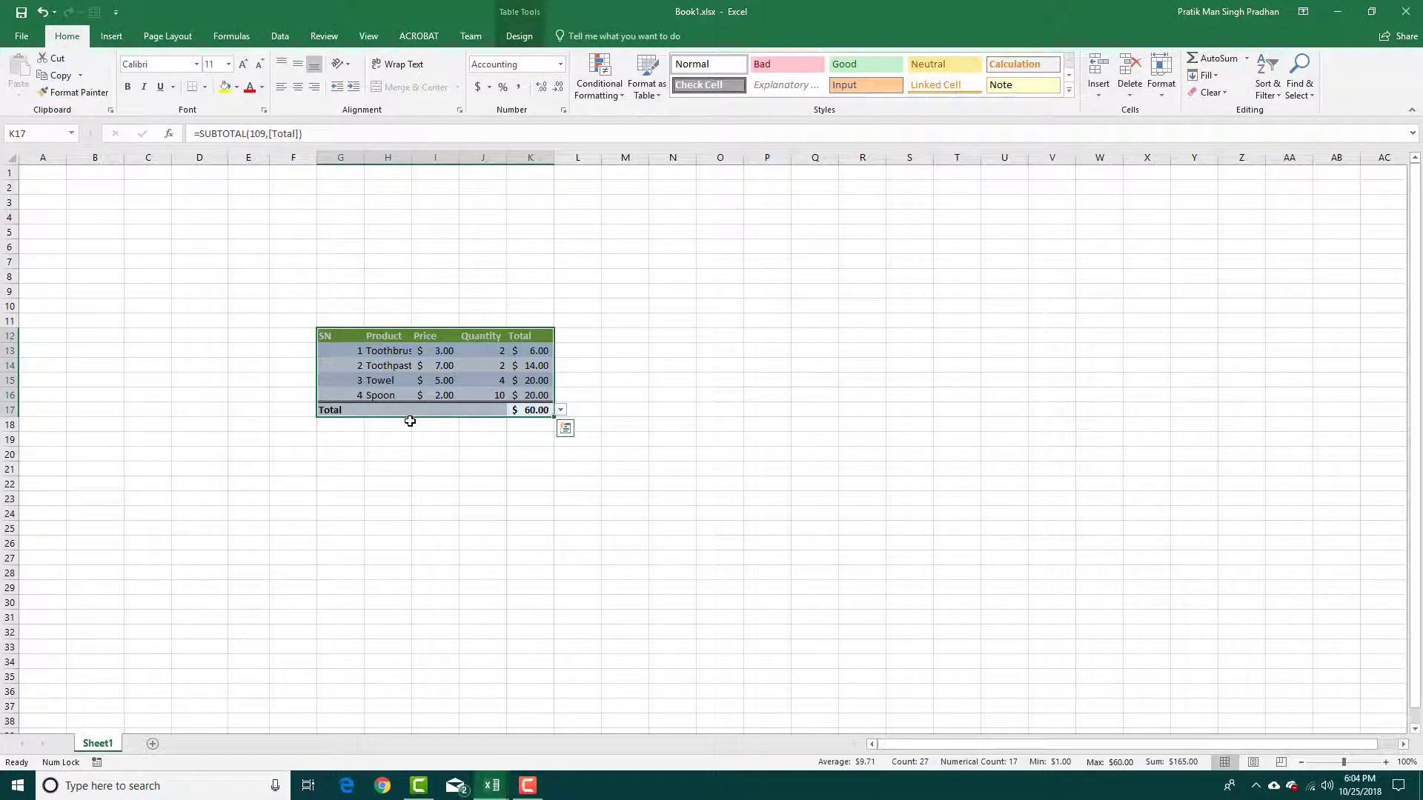
pyautogui.moveTo(413, 421); pyautogui.dragTo(388, 546)
pyautogui.hotkey('ctrl', 'q')
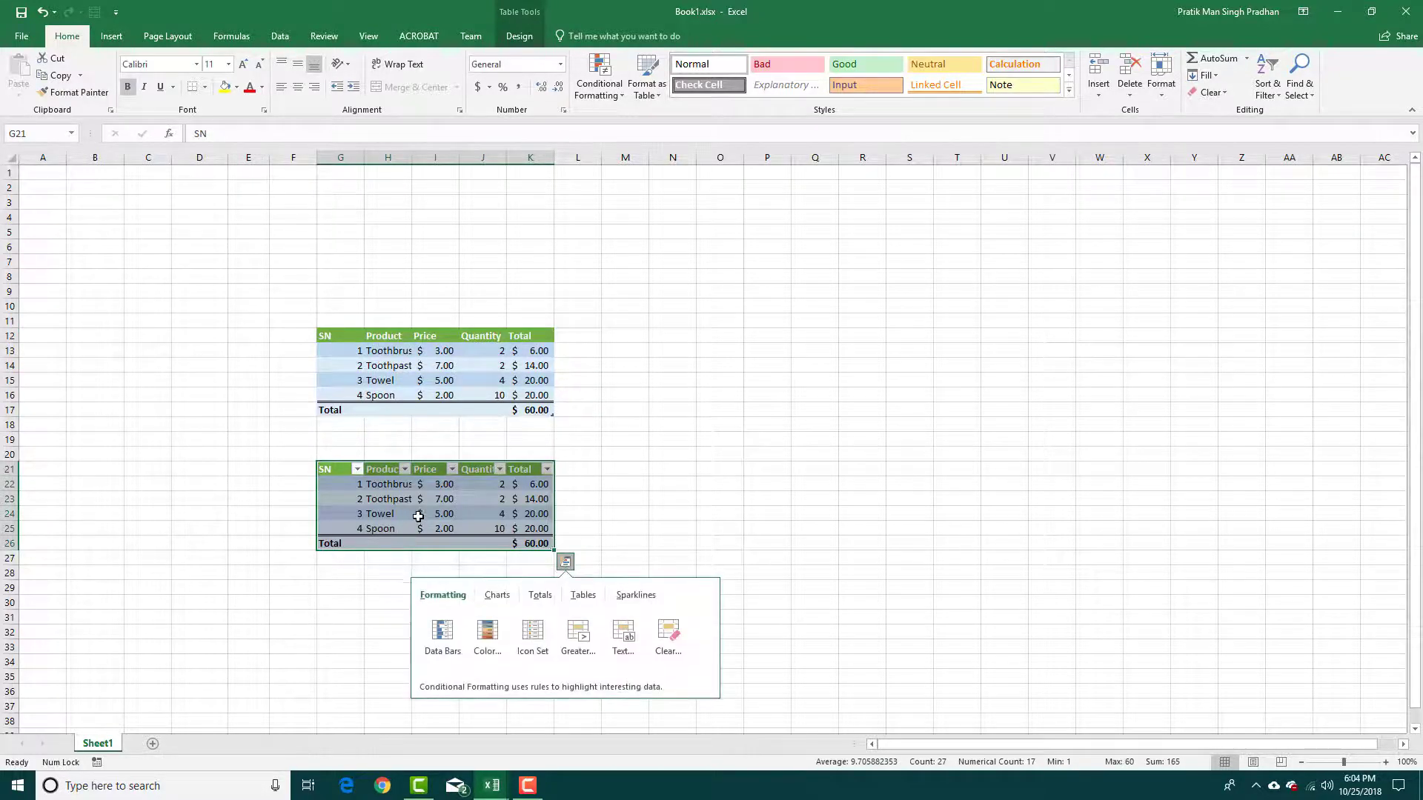
pyautogui.click(615, 441)
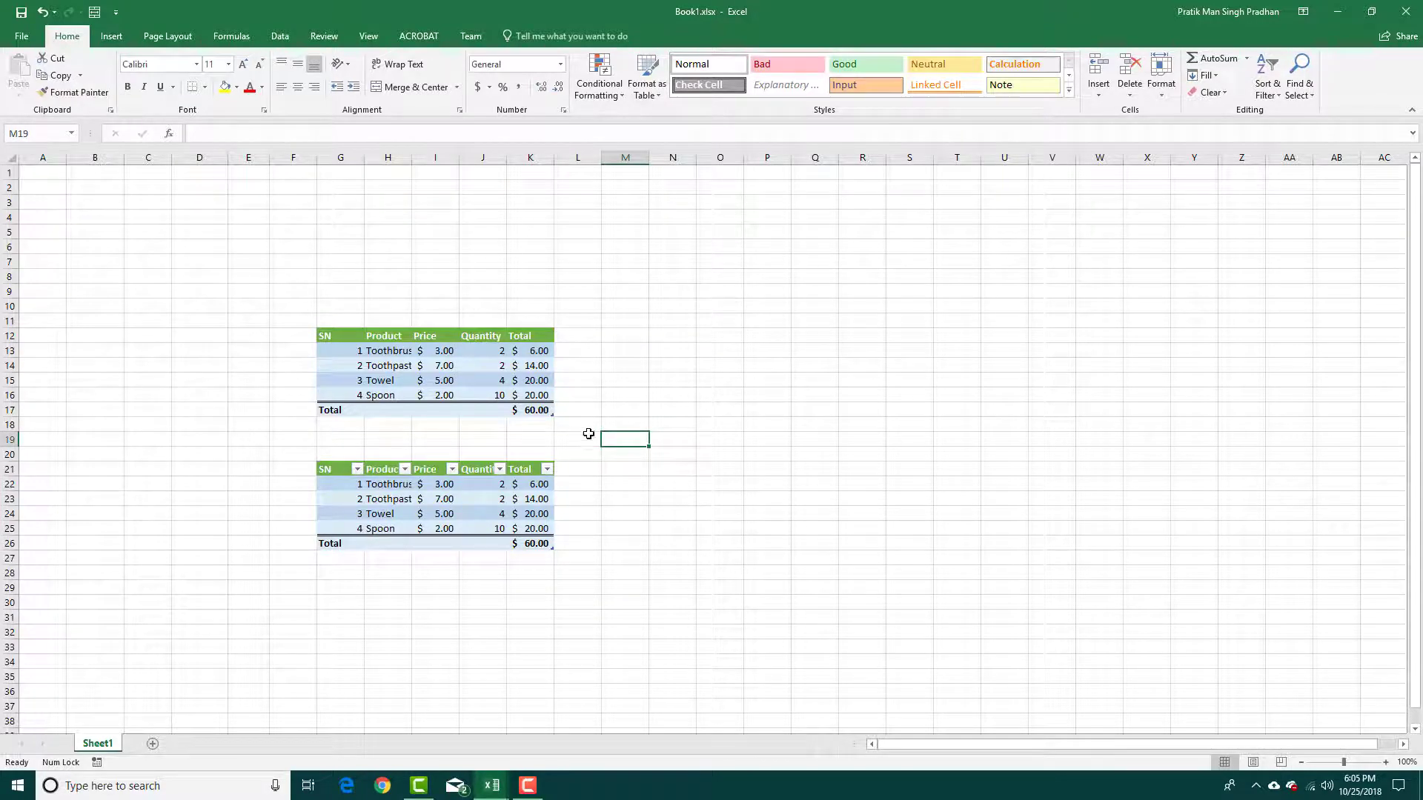
pyautogui.click(406, 499)
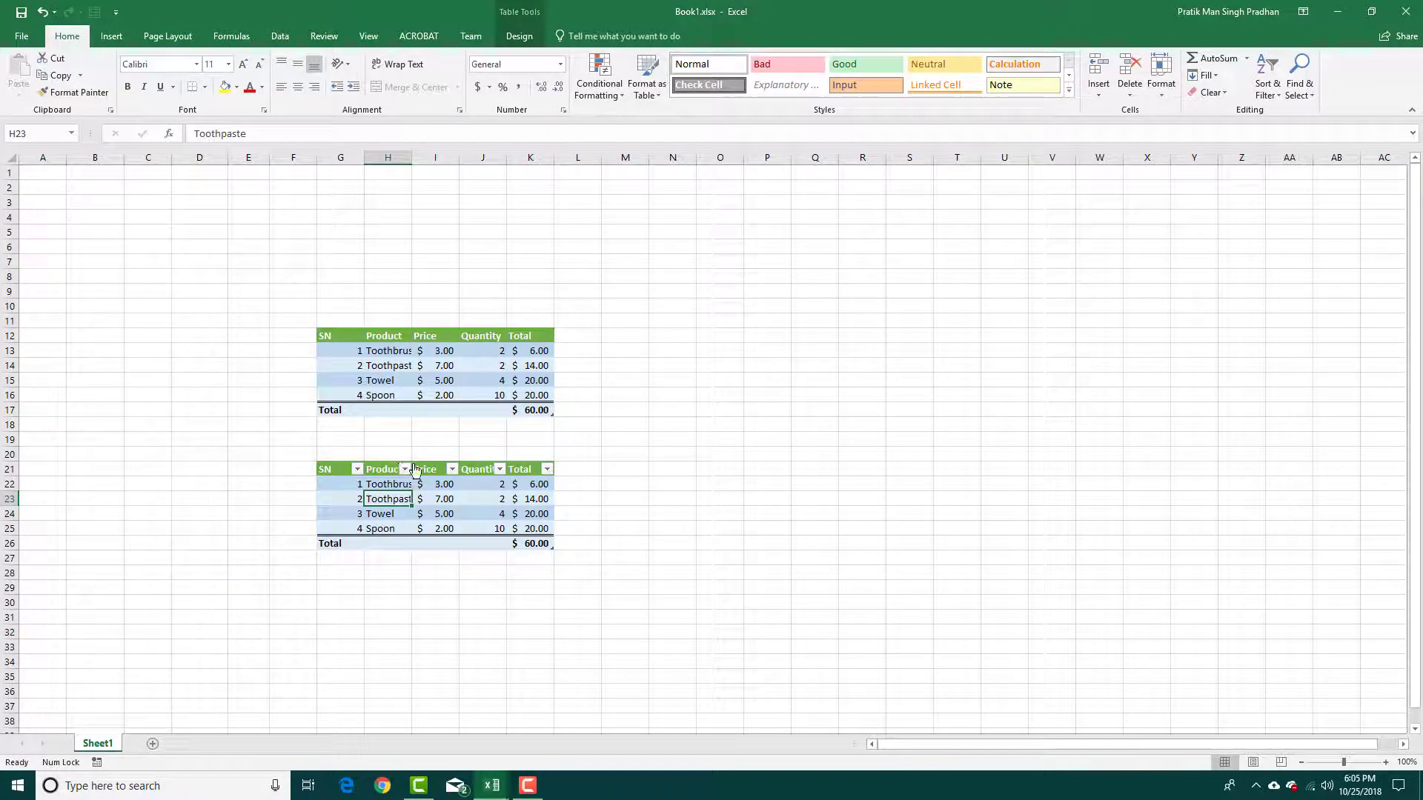
# Step: Copy G12:K17 to M12:Q17 as values only, without currency formatting or table styling
pyautogui.moveTo(533, 410); pyautogui.dragTo(328, 335)
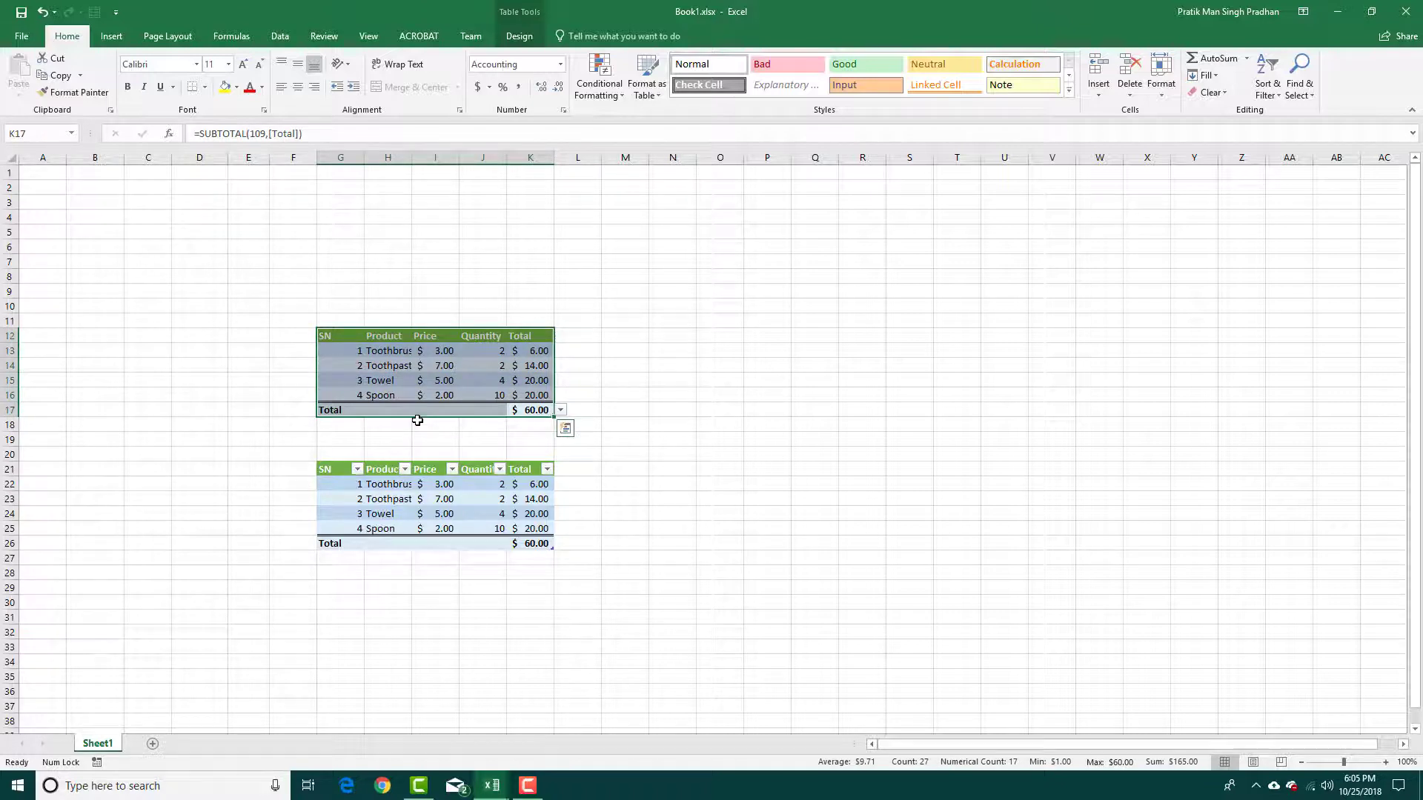
pyautogui.moveTo(424, 419); pyautogui.dragTo(711, 412)
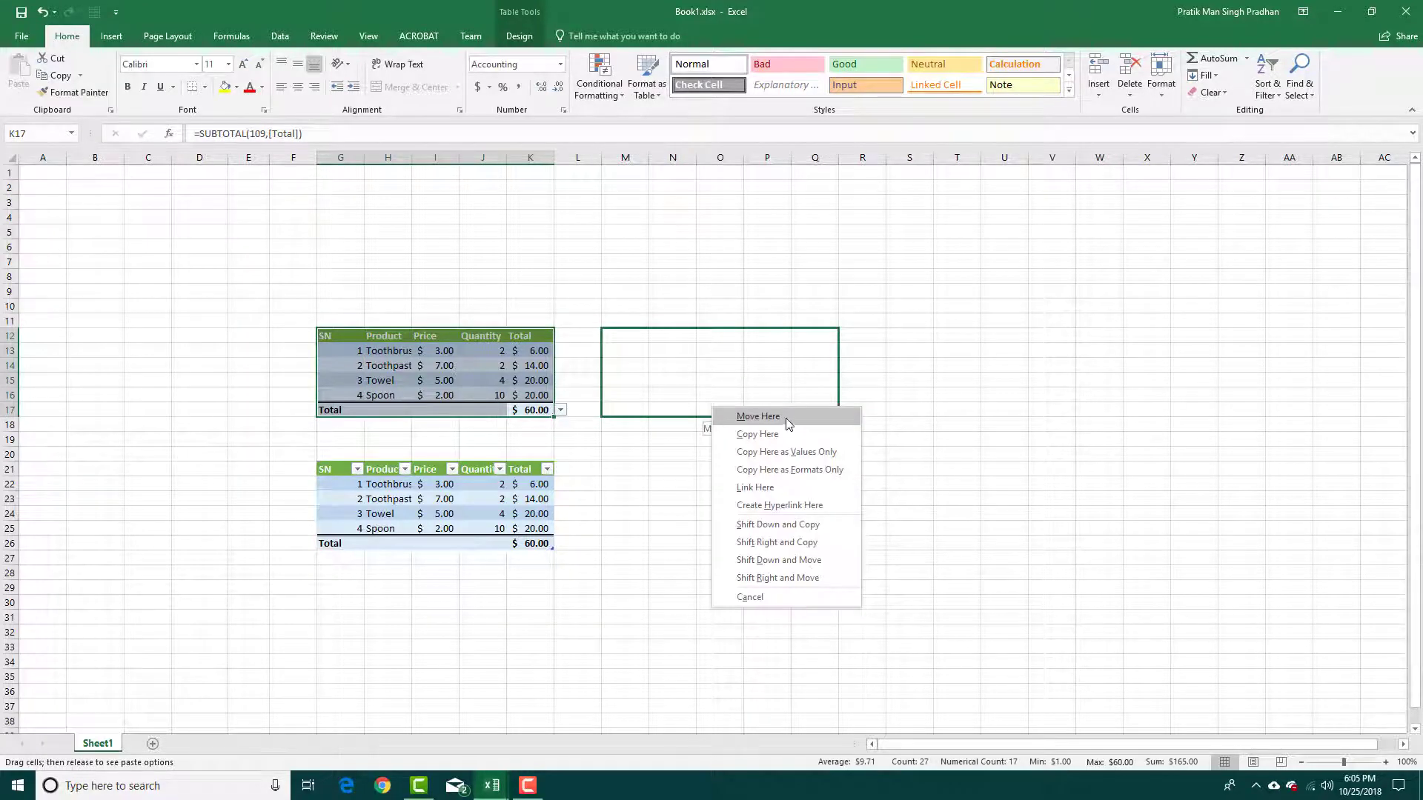
pyautogui.click(780, 458)
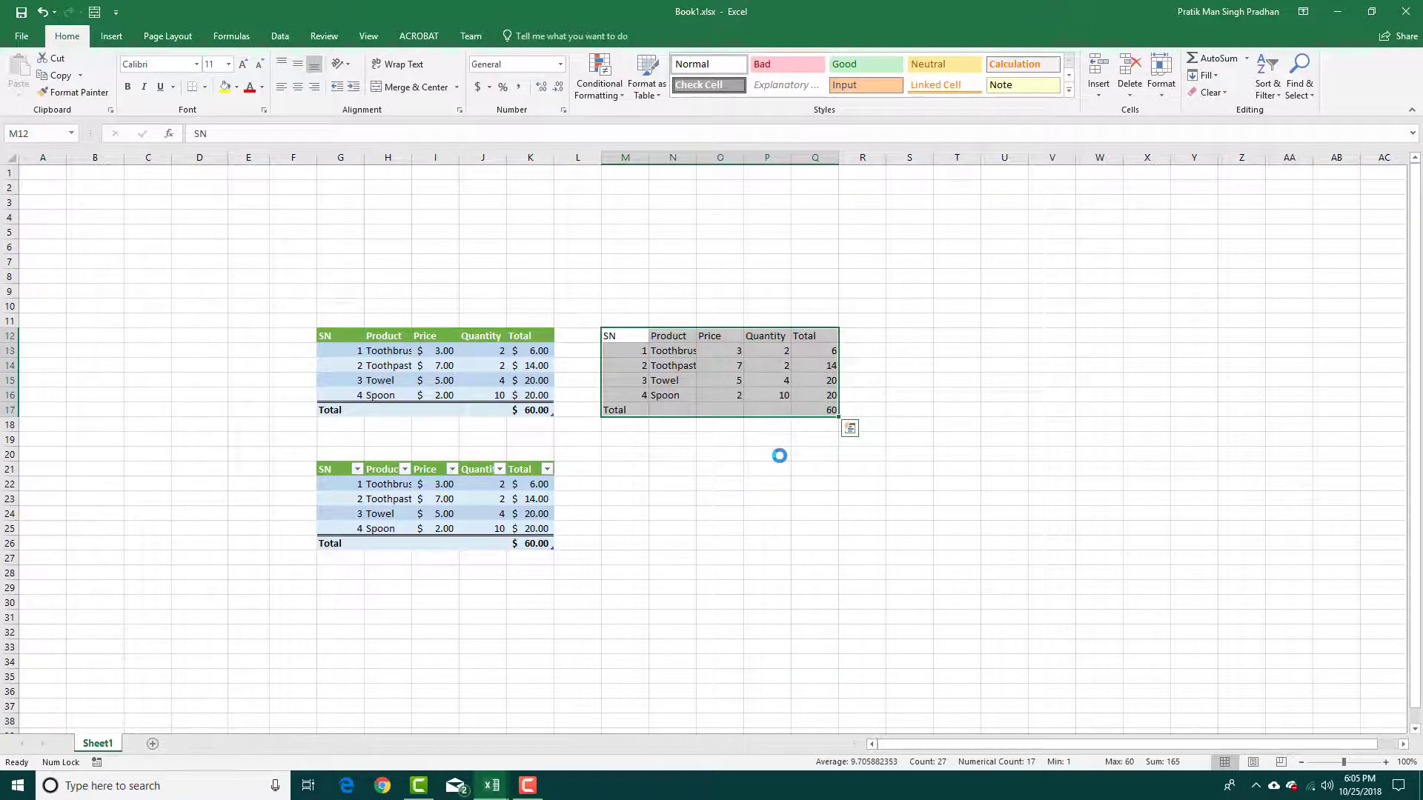
pyautogui.click(774, 453)
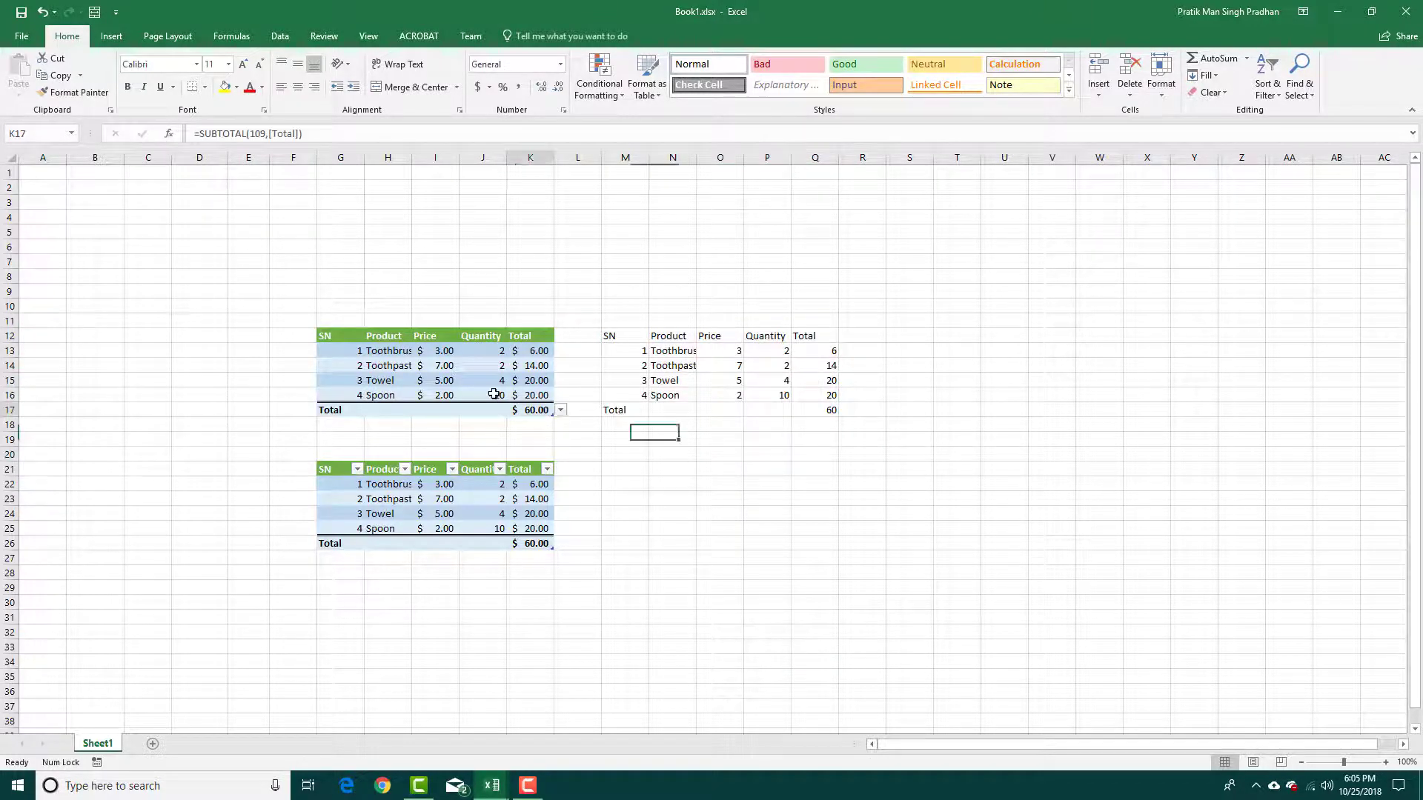
# Step: Copy only the formatting of G12:K17 onto M20:Q25, with no values
pyautogui.moveTo(525, 404); pyautogui.dragTo(334, 330)
pyautogui.moveTo(457, 421); pyautogui.dragTo(721, 528)
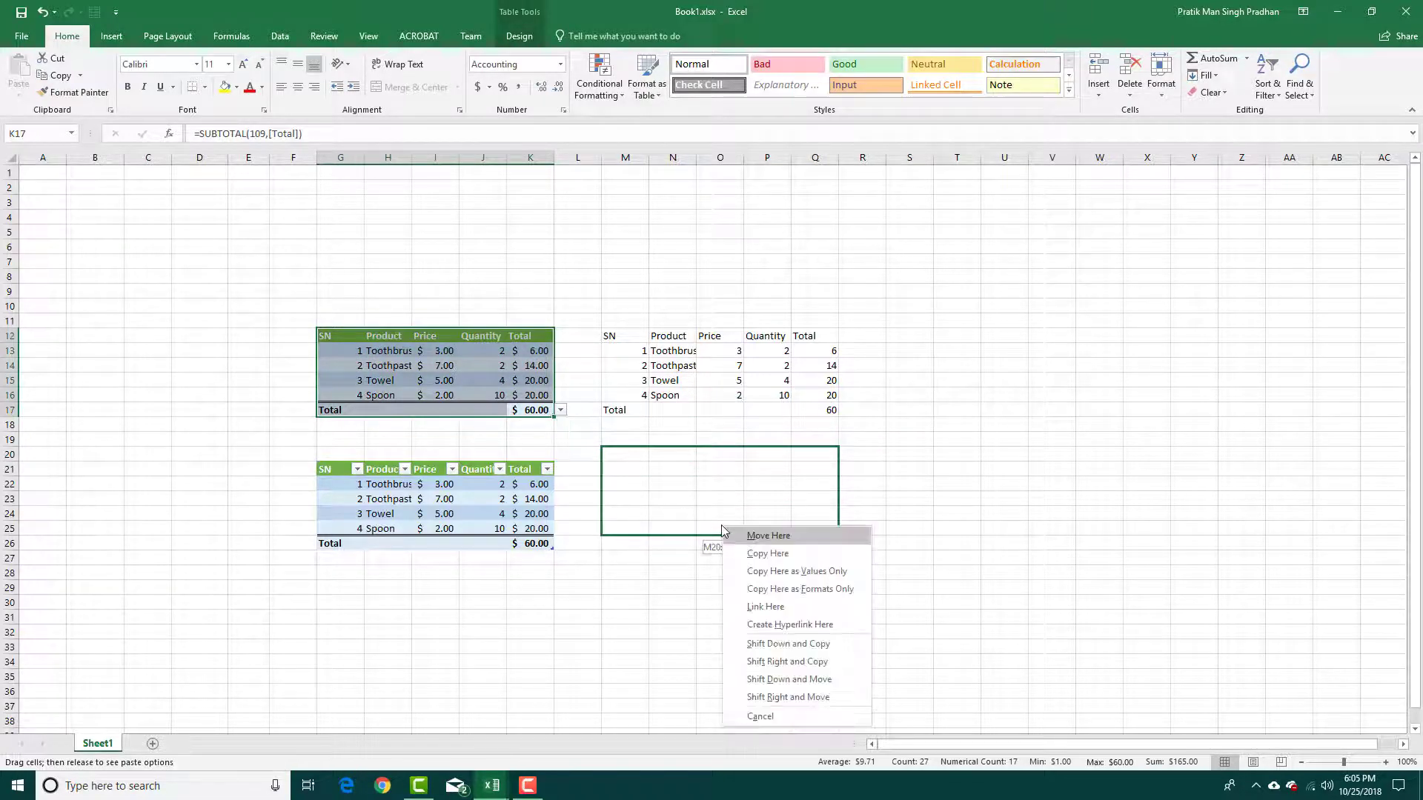
pyautogui.click(791, 589)
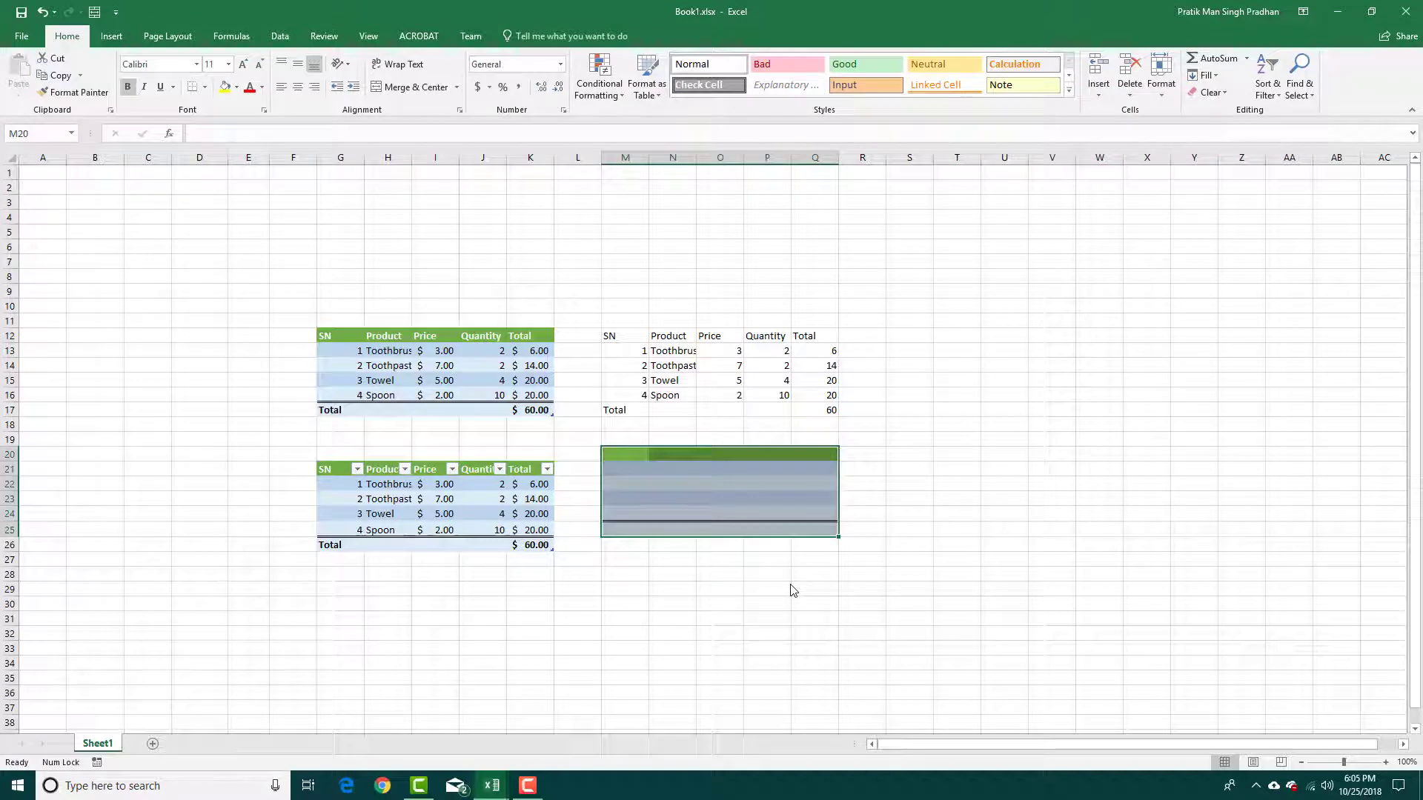
pyautogui.moveTo(533, 410); pyautogui.dragTo(1061, 409)
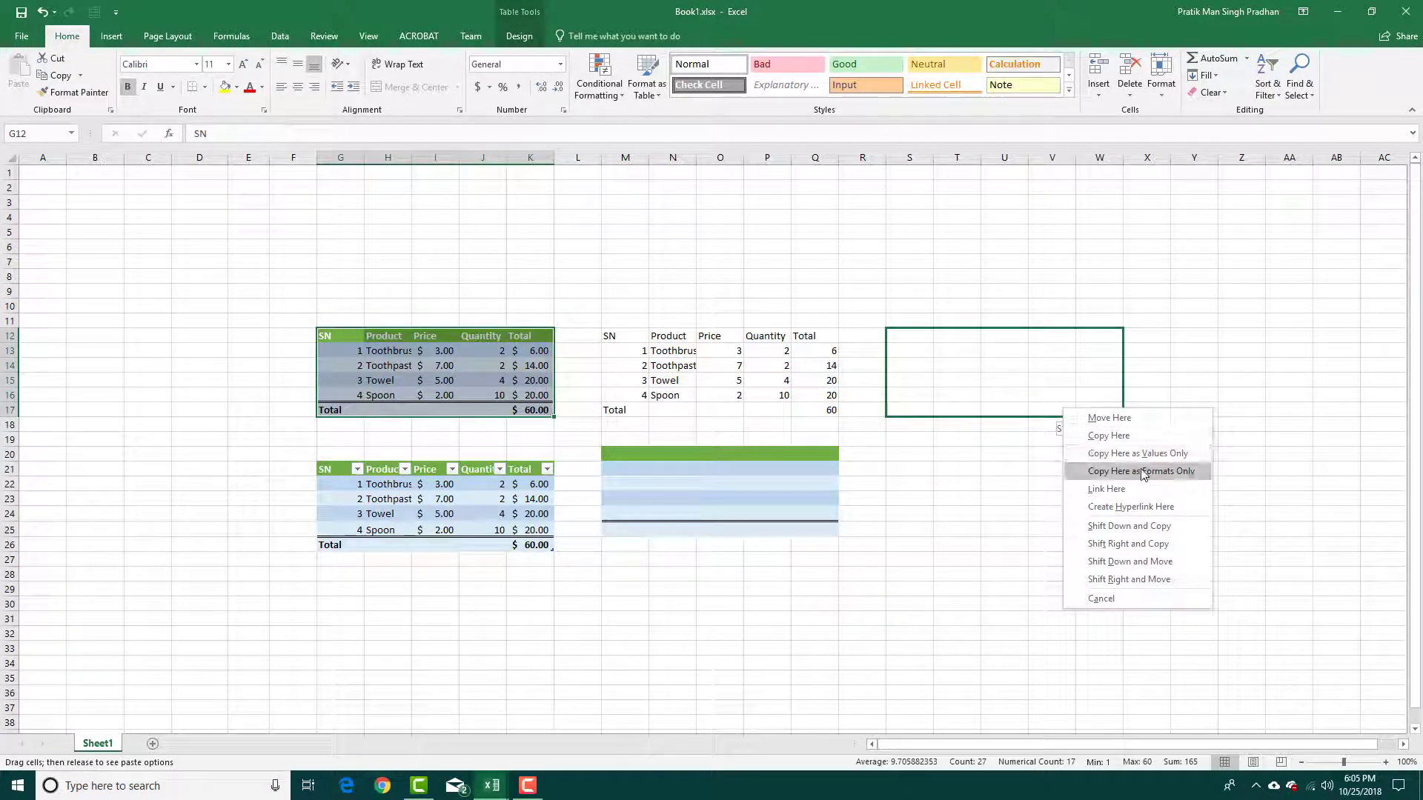
# Step: Drop a full copy of the product table at S20:W25, with its $60.00 total
pyautogui.press('Escape')
pyautogui.moveTo(967, 349); pyautogui.dragTo(1045, 422)
pyautogui.moveTo(327, 337); pyautogui.dragTo(1032, 552)
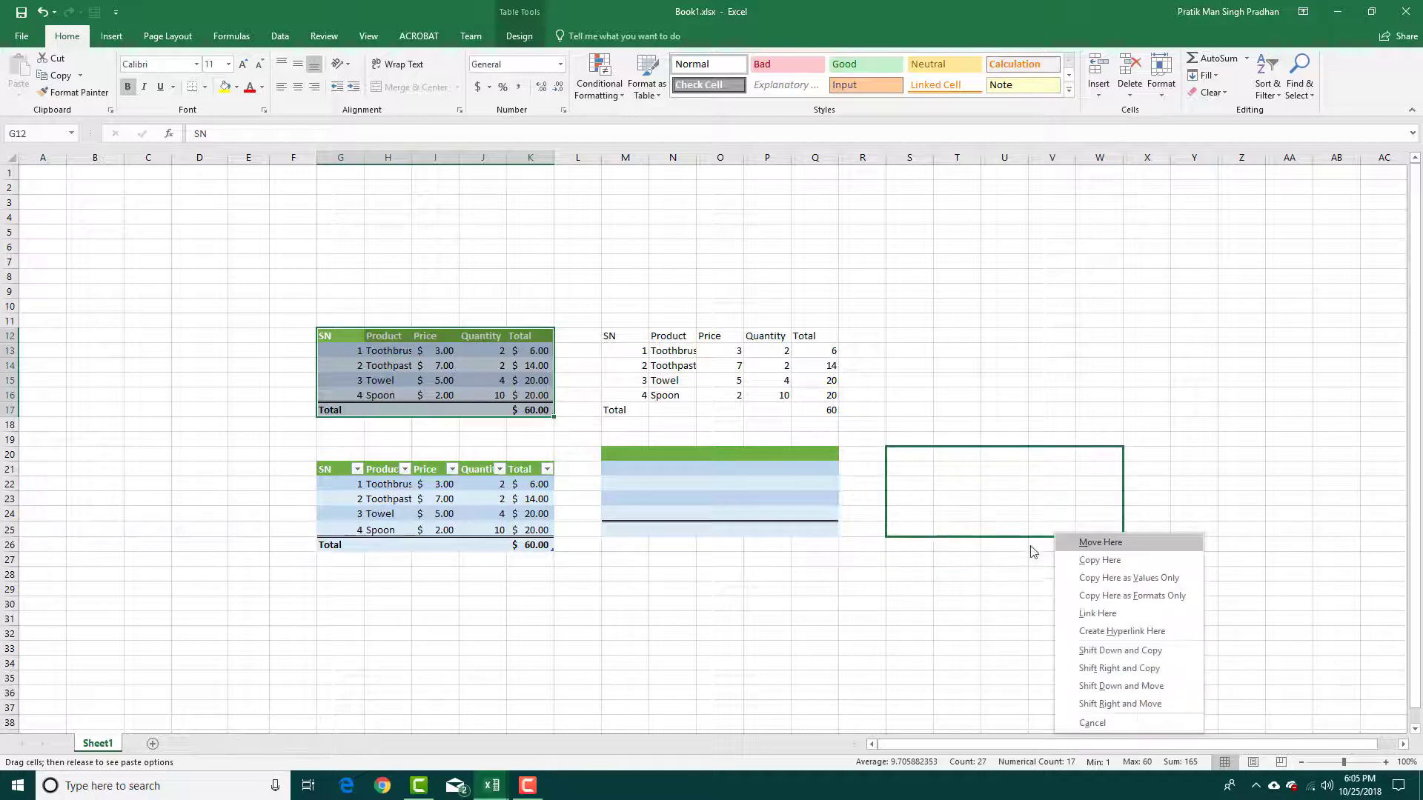
pyautogui.click(1120, 650)
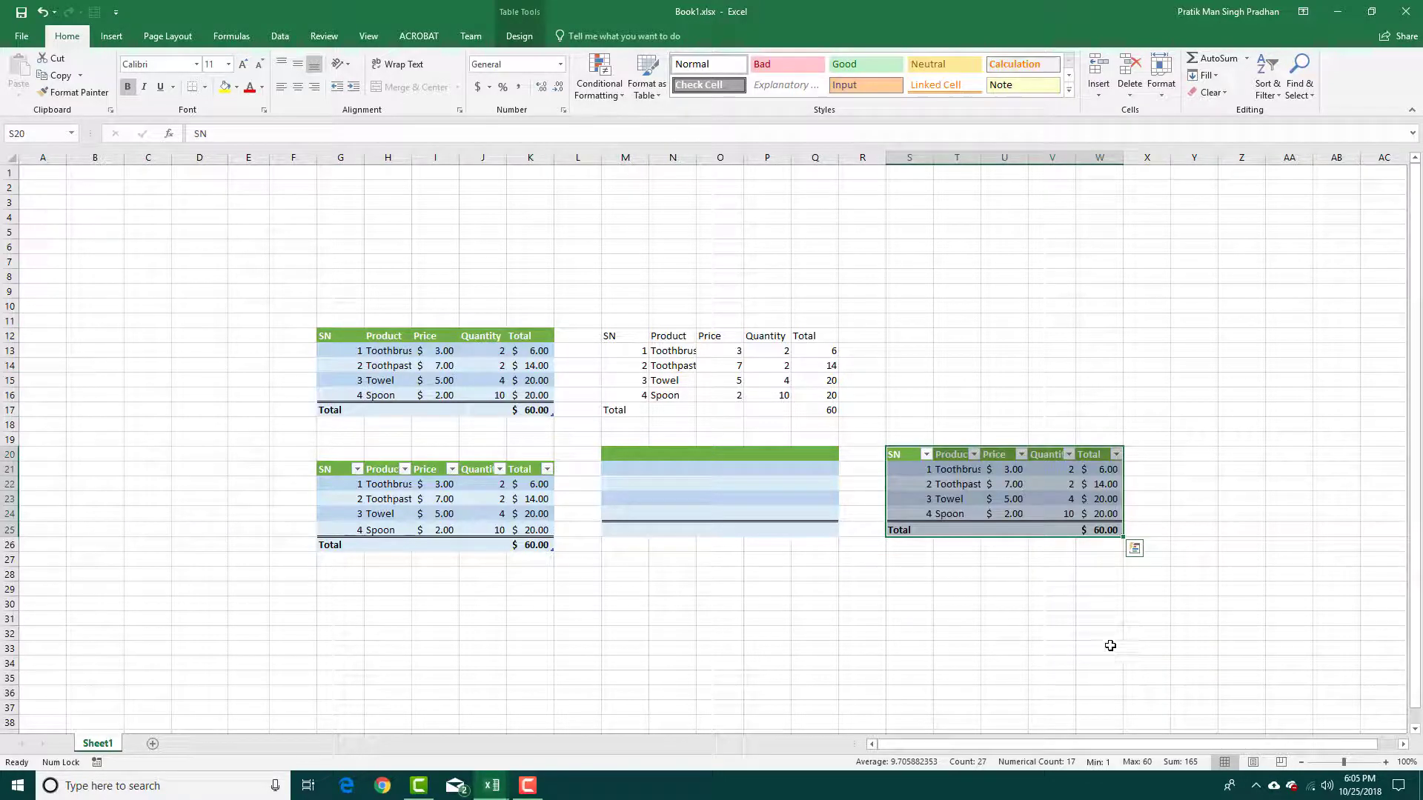
pyautogui.moveTo(324, 335); pyautogui.dragTo(463, 457)
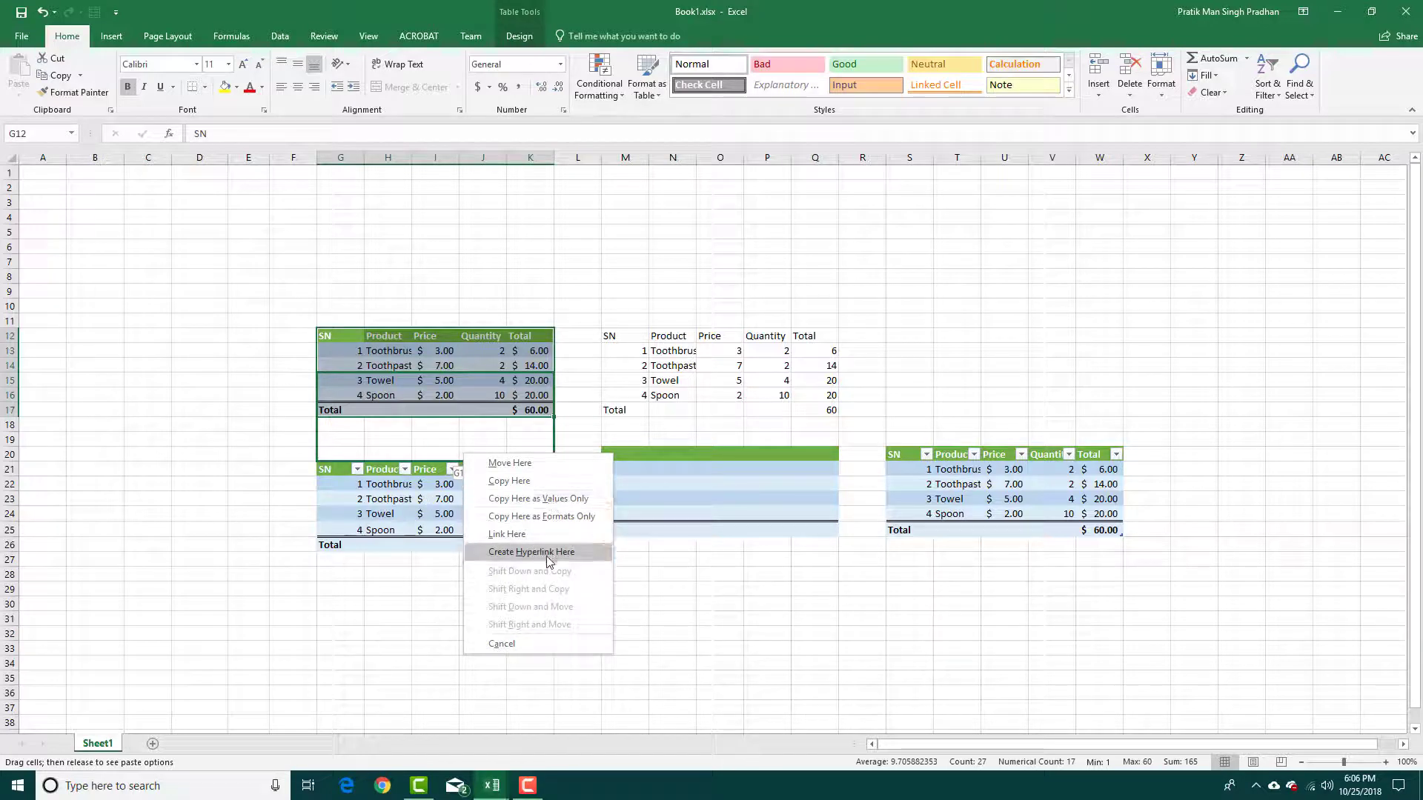
# Step: Insert a copy of the table at M7:Q12, shifting the values-only and formats-only copies down
pyautogui.click(348, 430)
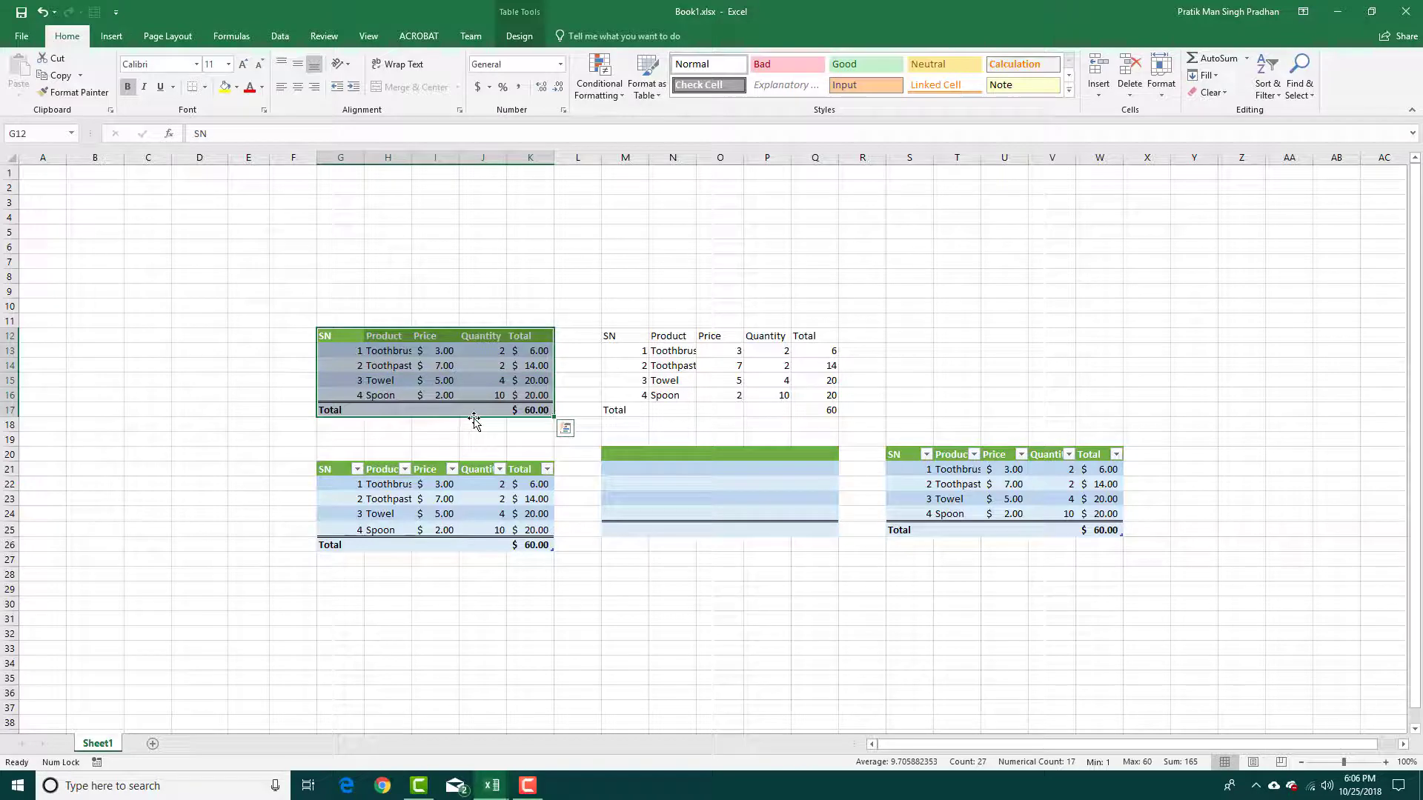
pyautogui.moveTo(476, 416); pyautogui.dragTo(772, 340)
pyautogui.click(849, 460)
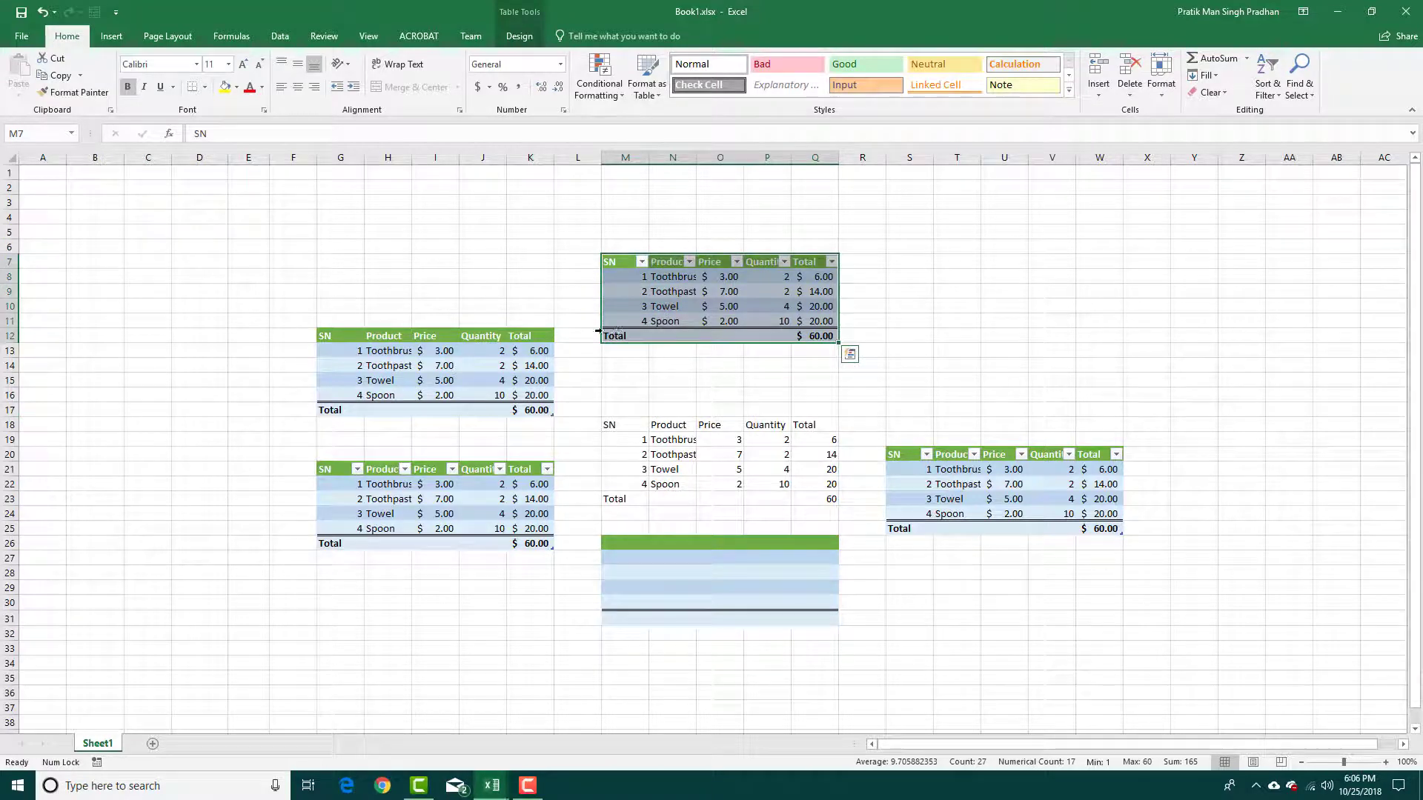
pyautogui.rightClick(675, 348)
pyautogui.press('Escape')
pyautogui.moveTo(613, 270); pyautogui.dragTo(830, 343)
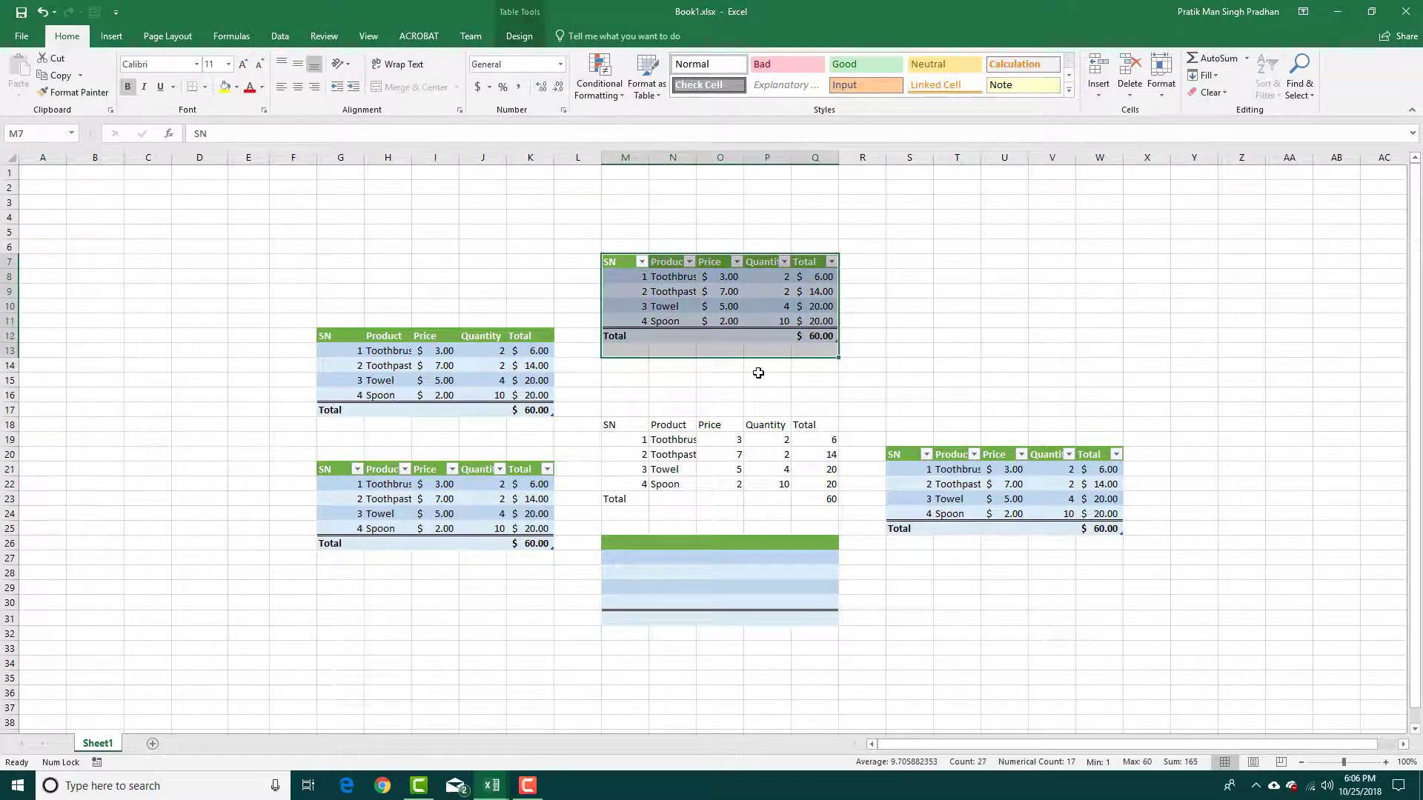
pyautogui.click(766, 379)
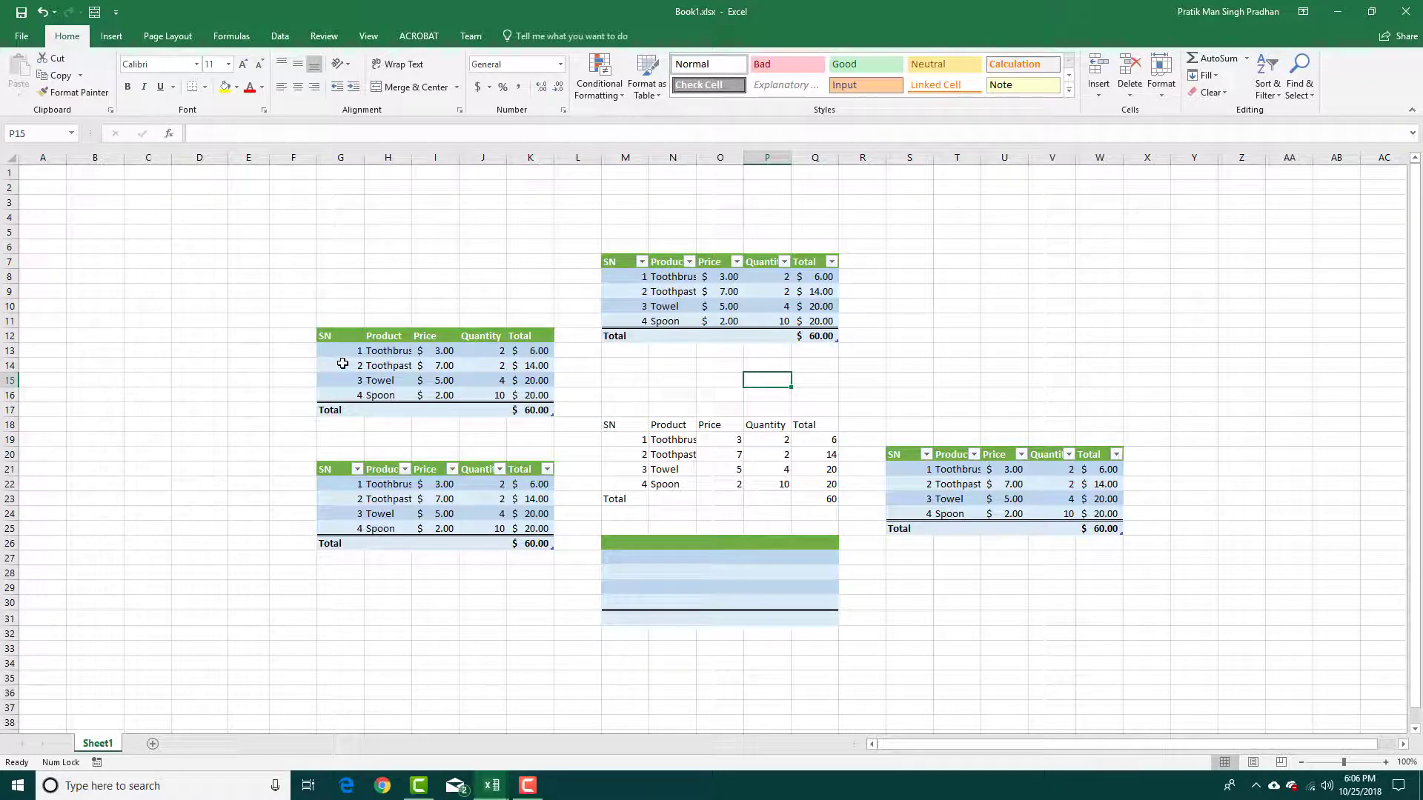
# Step: Shift-move the Toothpaste row lower, then try moving Spoon and Towel and undo it
pyautogui.moveTo(349, 366); pyautogui.dragTo(541, 368)
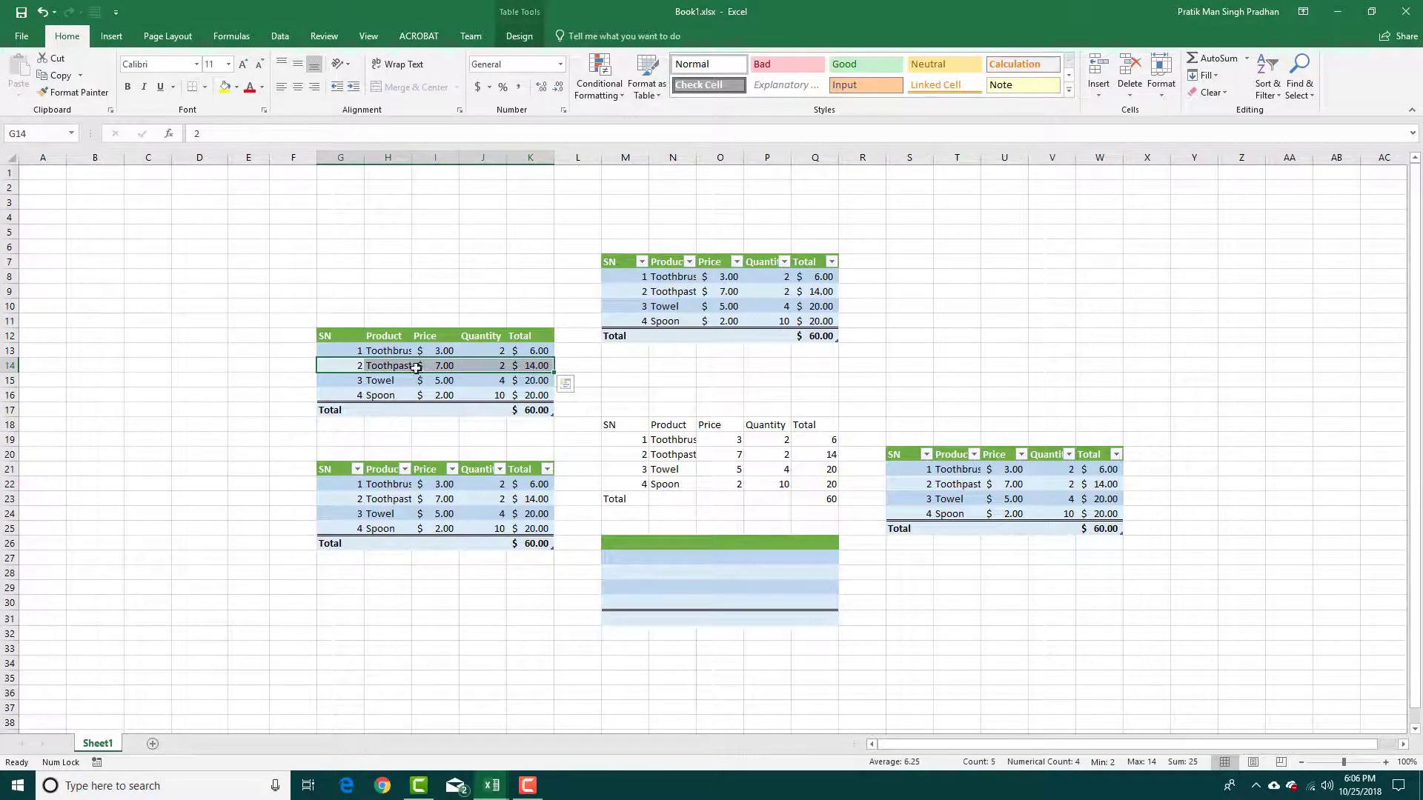
pyautogui.moveTo(397, 374)
pyautogui.mouseDown()
pyautogui.moveTo(409, 393)
pyautogui.moveTo(357, 368)
pyautogui.moveTo(533, 397)
pyautogui.moveTo(537, 382)
pyautogui.moveTo(400, 389)
pyautogui.moveTo(408, 399)
pyautogui.mouseUp()
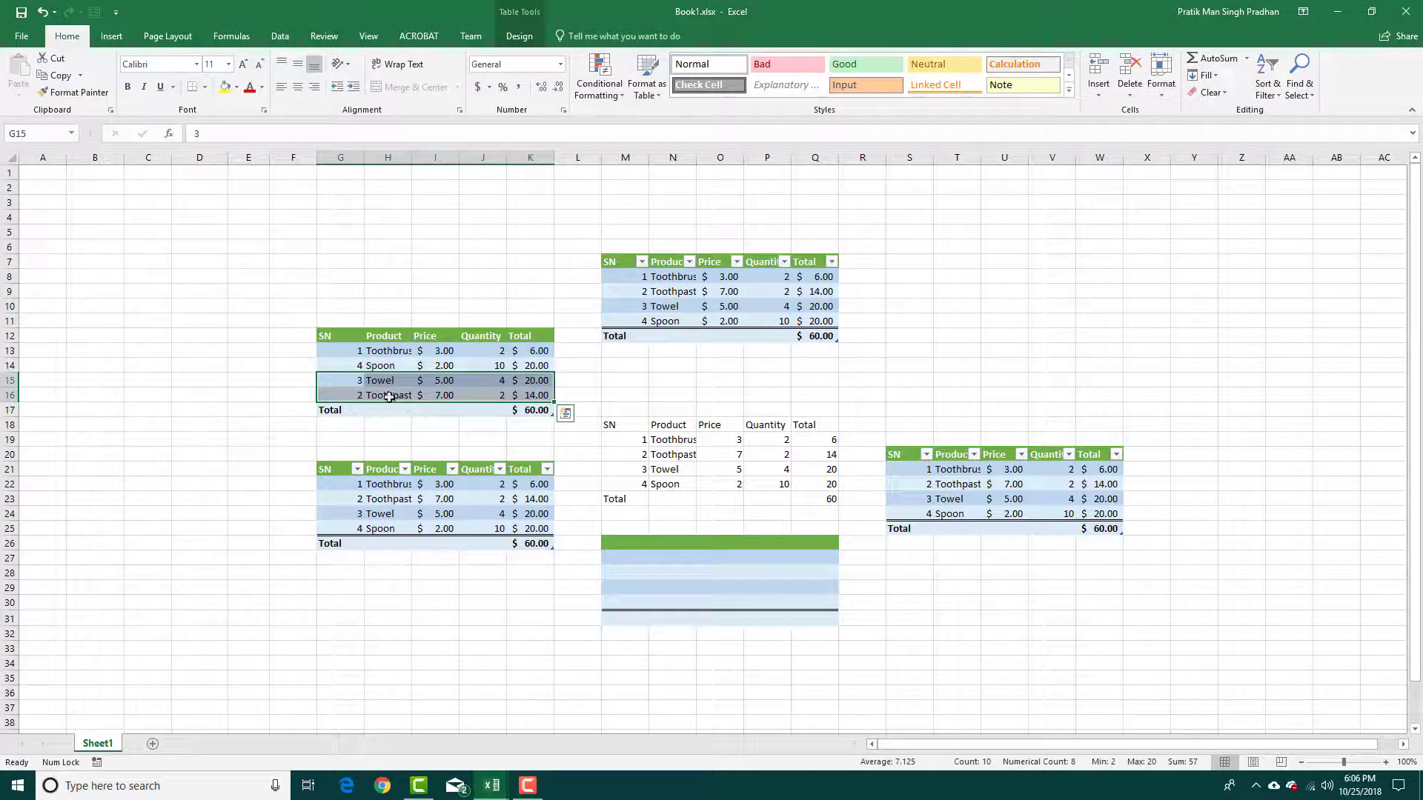
pyautogui.moveTo(347, 364); pyautogui.dragTo(526, 380)
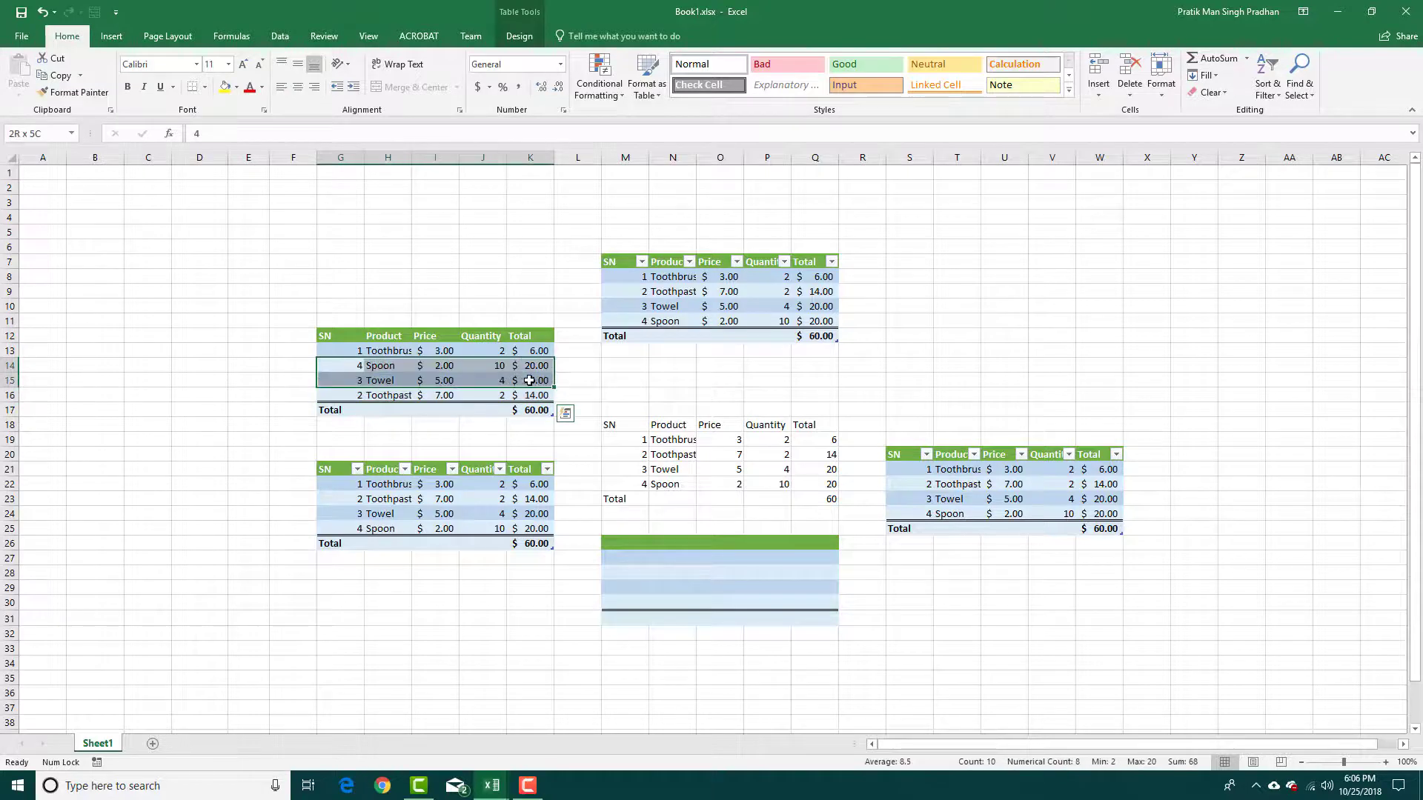
pyautogui.moveTo(412, 389); pyautogui.dragTo(412, 404)
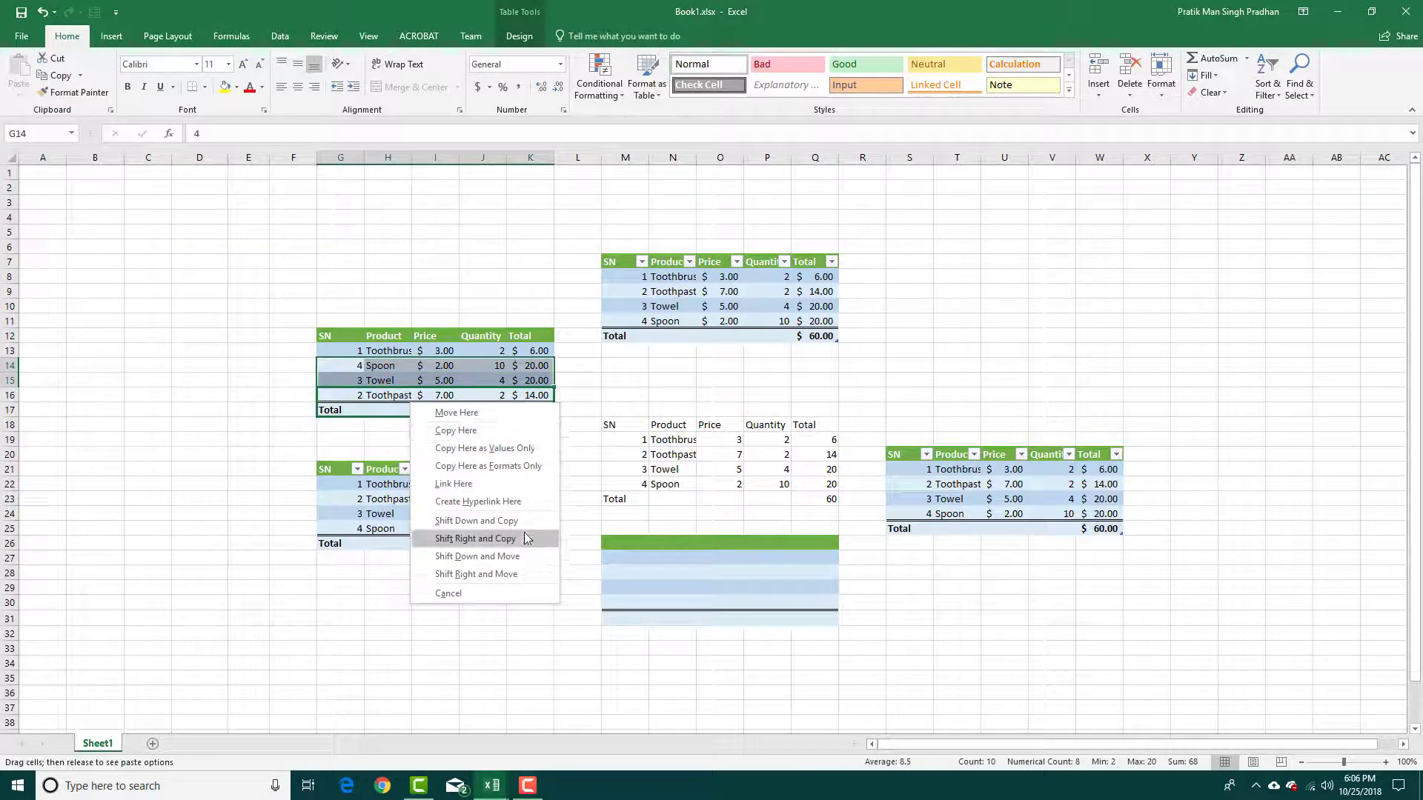
pyautogui.click(489, 413)
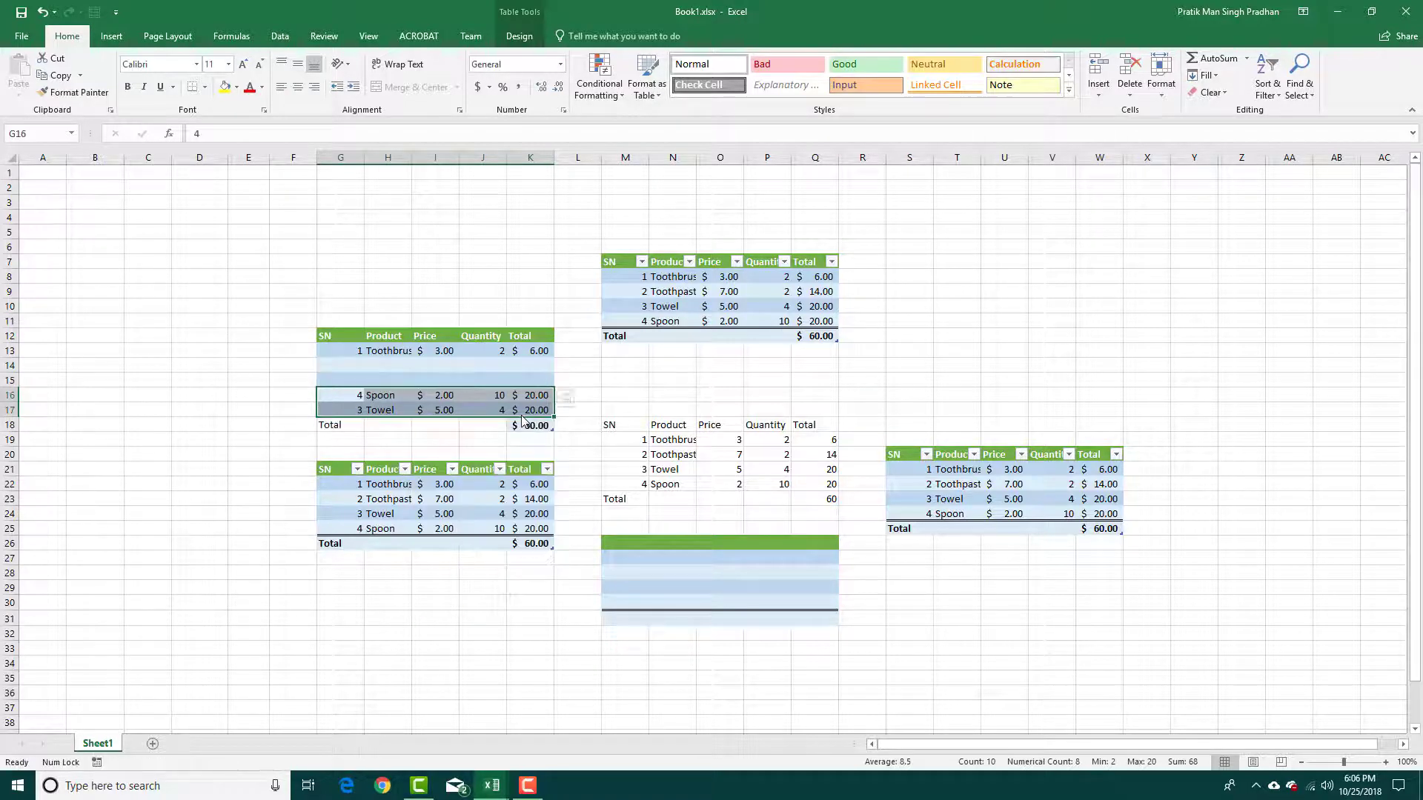
pyautogui.hotkey('ctrl', 'z')
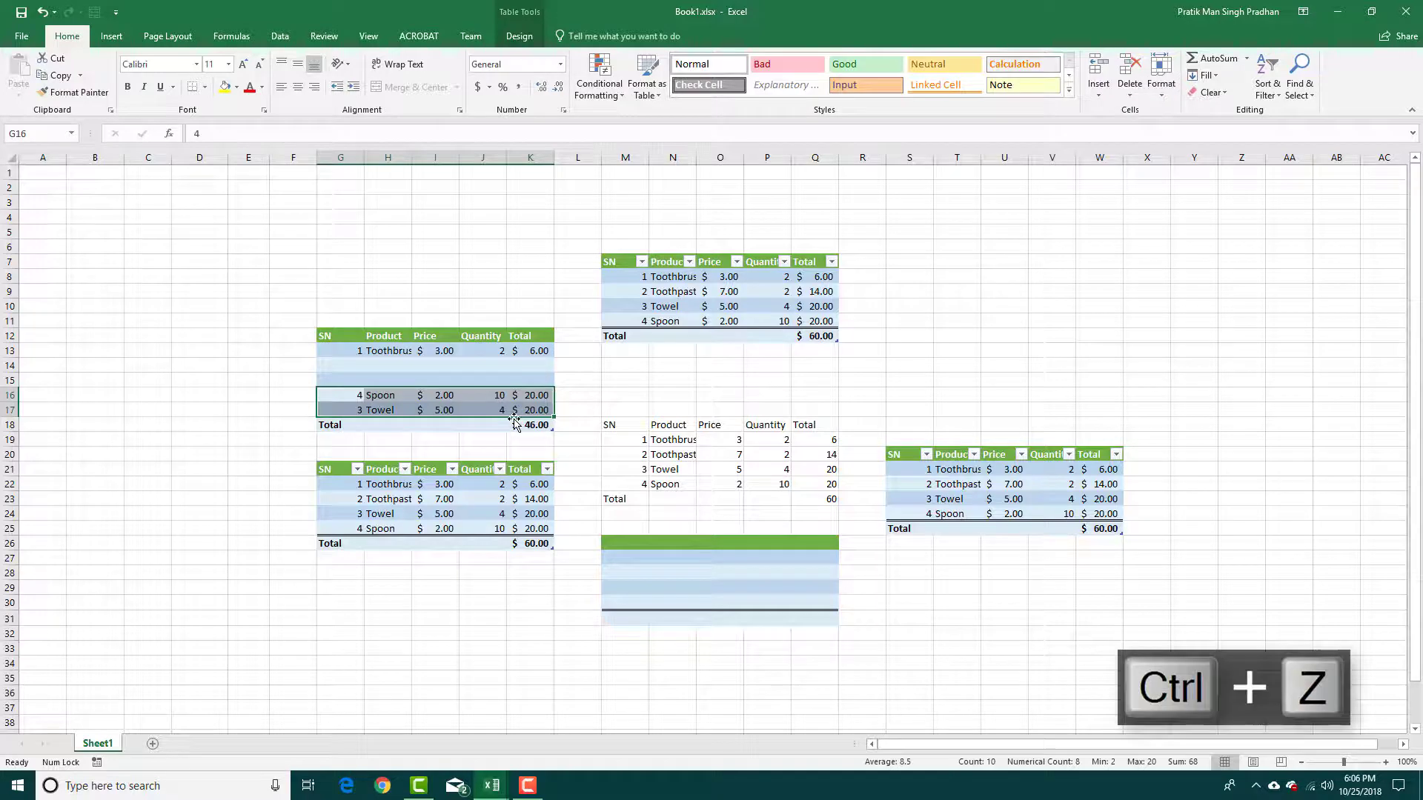
pyautogui.click(369, 411)
# Step: Move the Spoon and Towel rows down, undoing the overwrite, leaving Spoon, Toothbrush, Towel, Toothpaste
pyautogui.moveTo(356, 366); pyautogui.dragTo(534, 381)
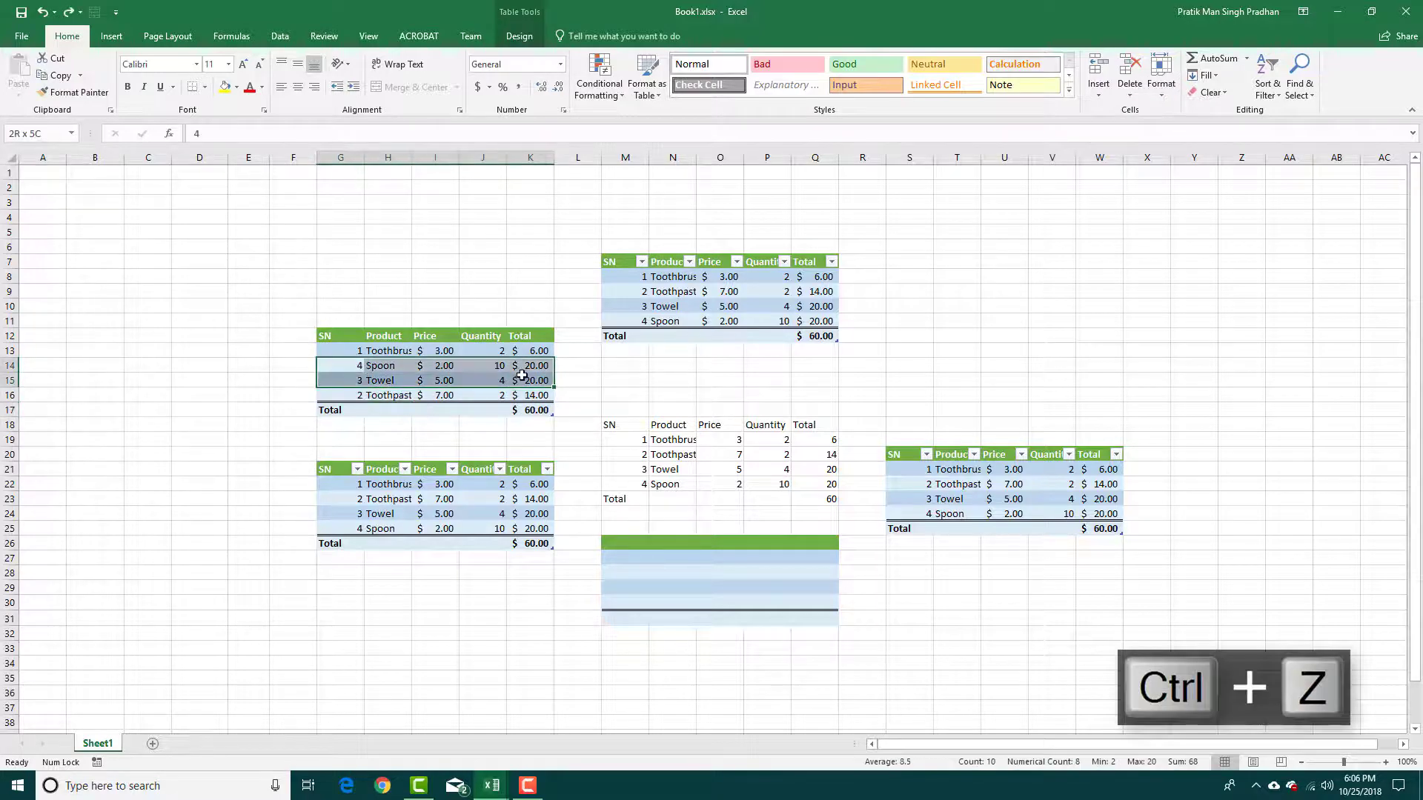
pyautogui.moveTo(415, 389); pyautogui.dragTo(414, 397)
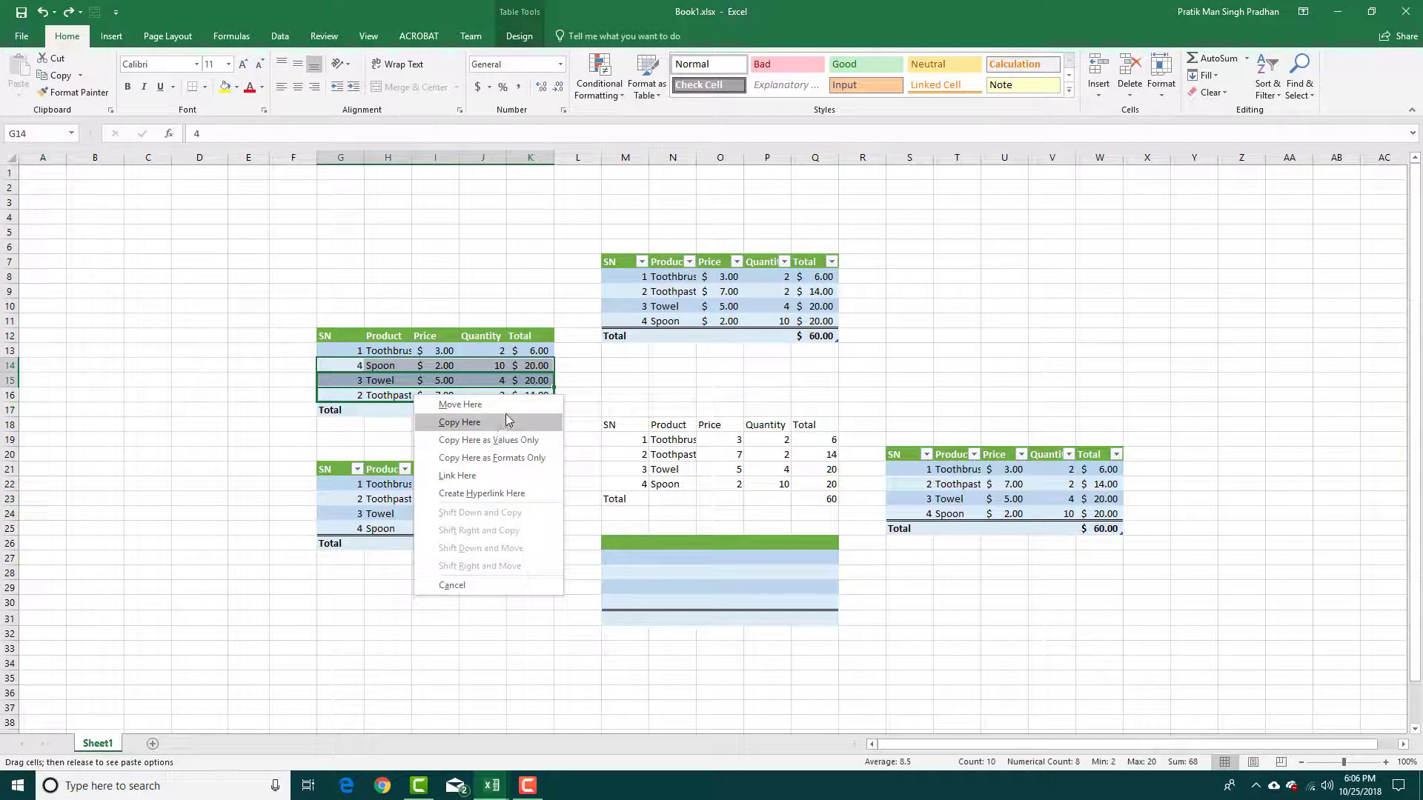
pyautogui.click(459, 405)
pyautogui.click(393, 367)
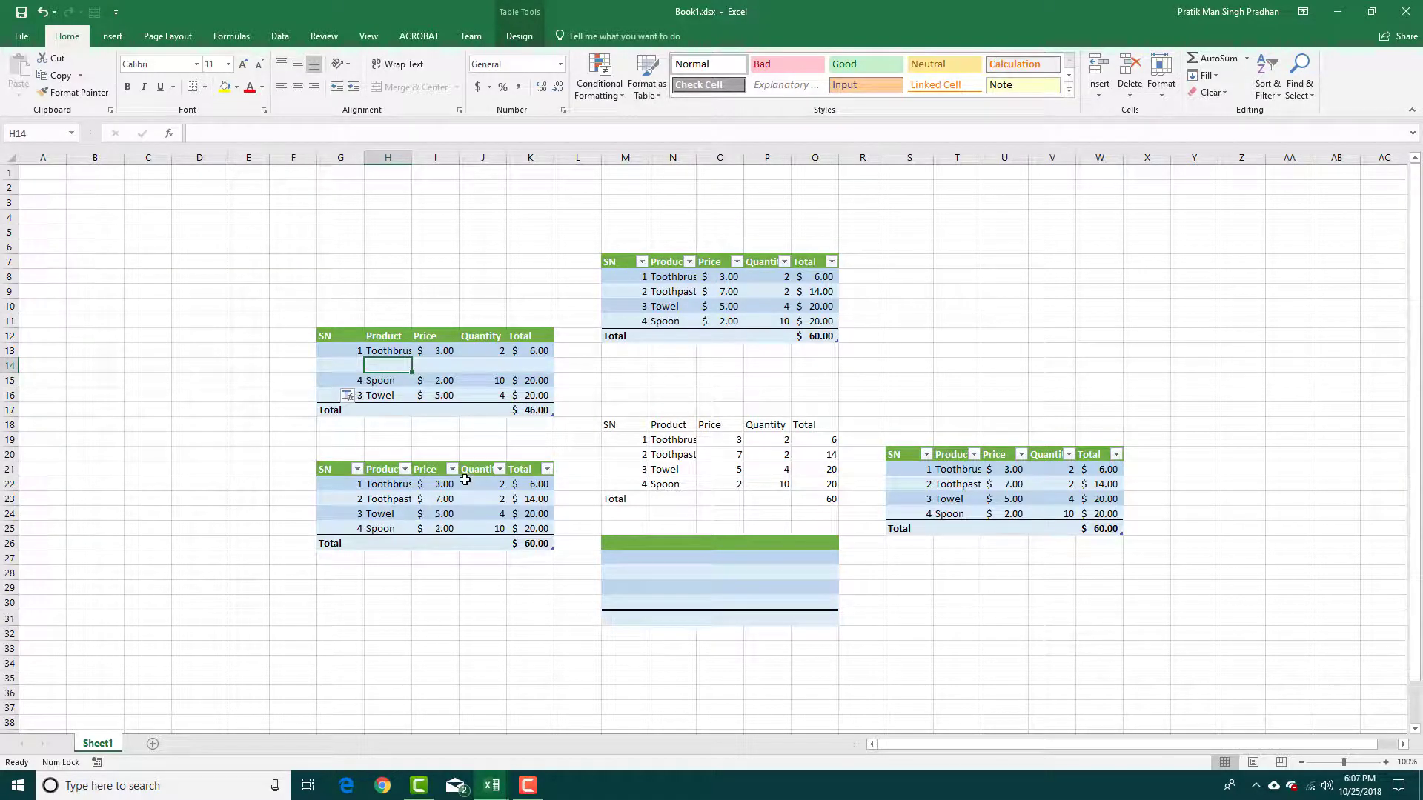
pyautogui.hotkey('ctrl', 'z')
pyautogui.click(367, 460)
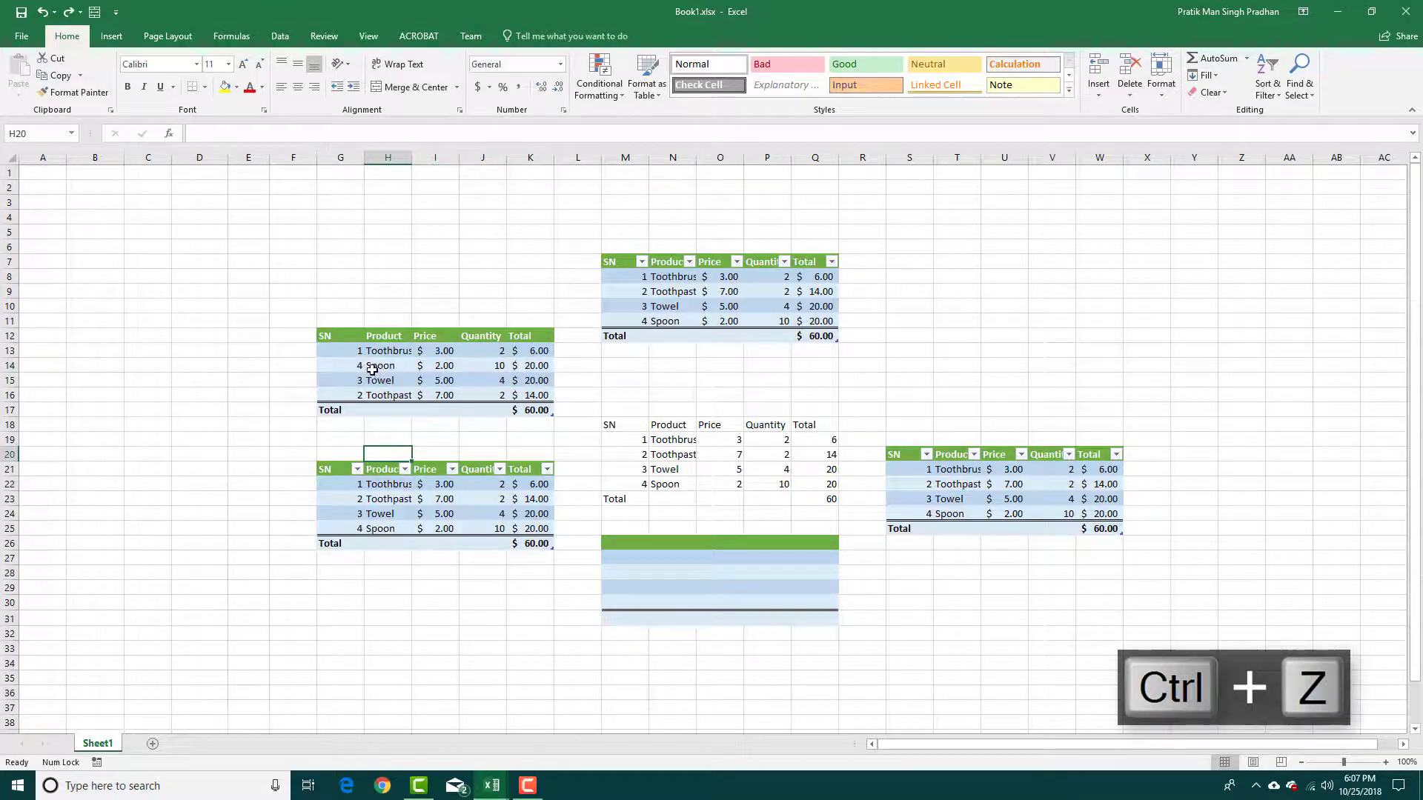
pyautogui.moveTo(358, 351); pyautogui.dragTo(463, 376)
pyautogui.click(661, 383)
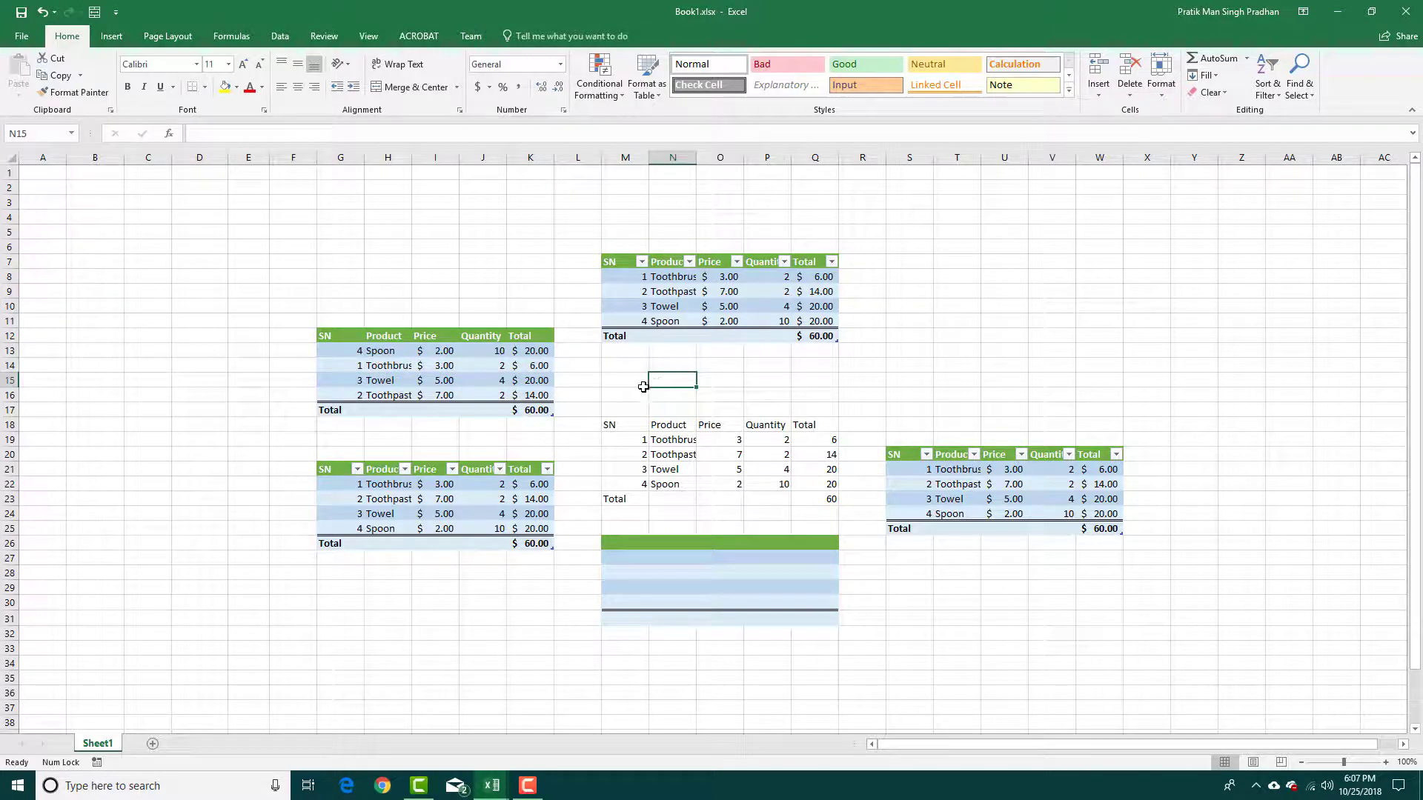